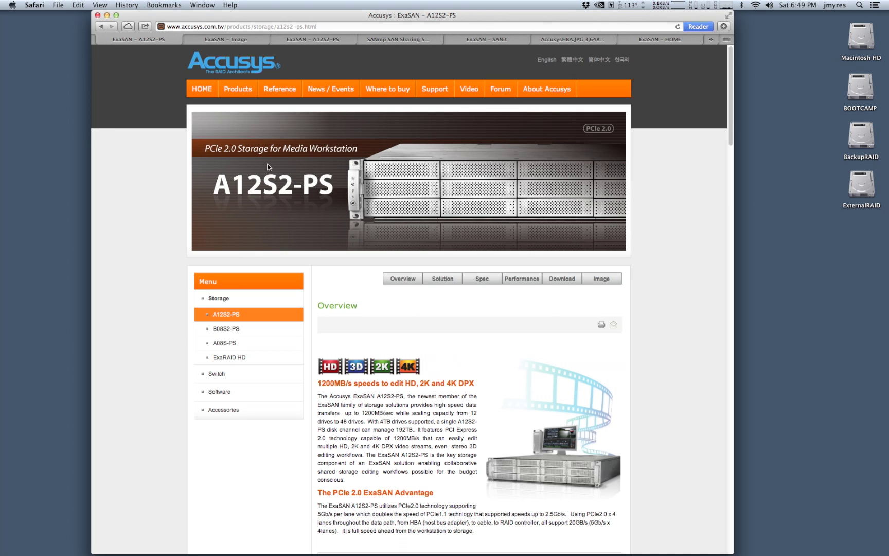
# Step: Review the compact switch's rear-panel image, the A12S2-PS shared storage workflow, and the SANmp and SANit software pages
pyautogui.click(200, 46)
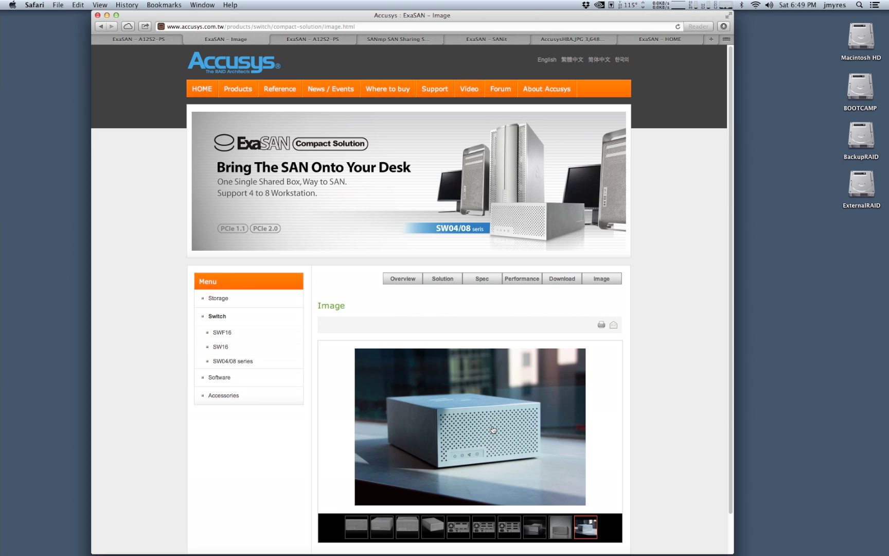
pyautogui.click(508, 528)
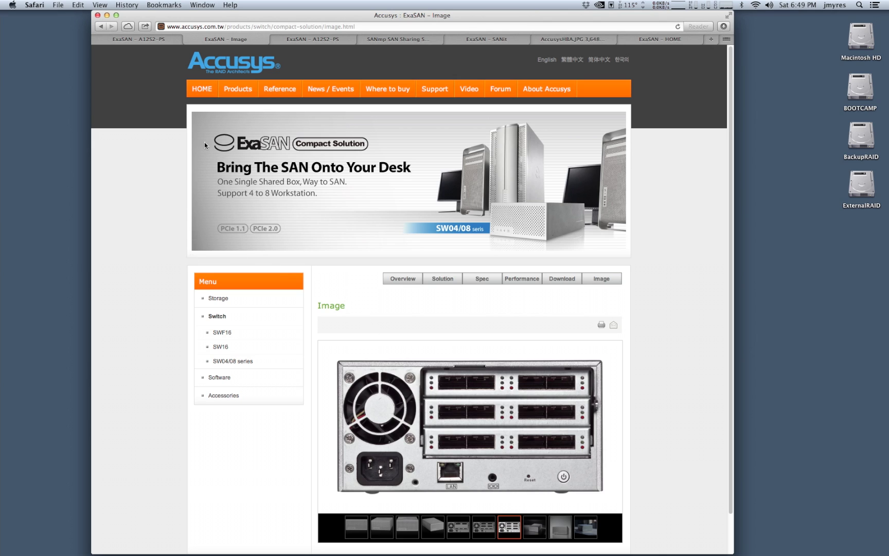
pyautogui.click(295, 41)
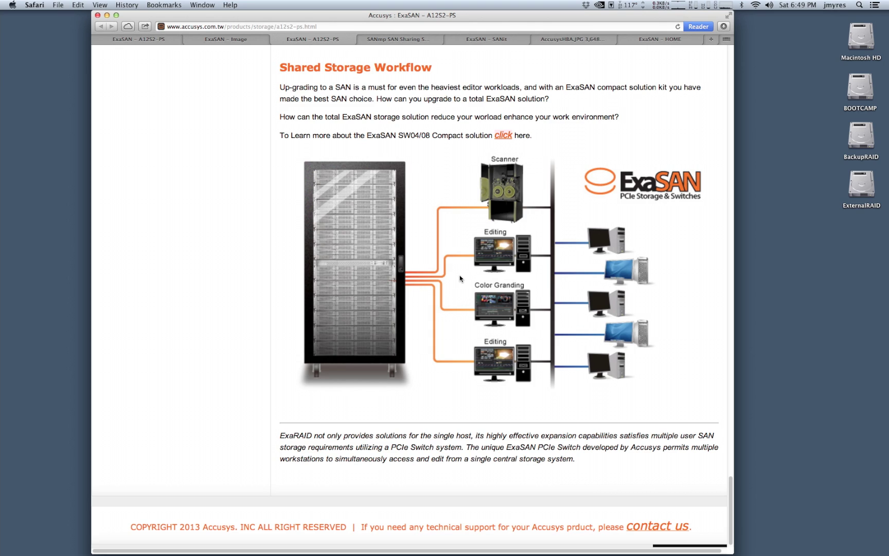
pyautogui.click(381, 40)
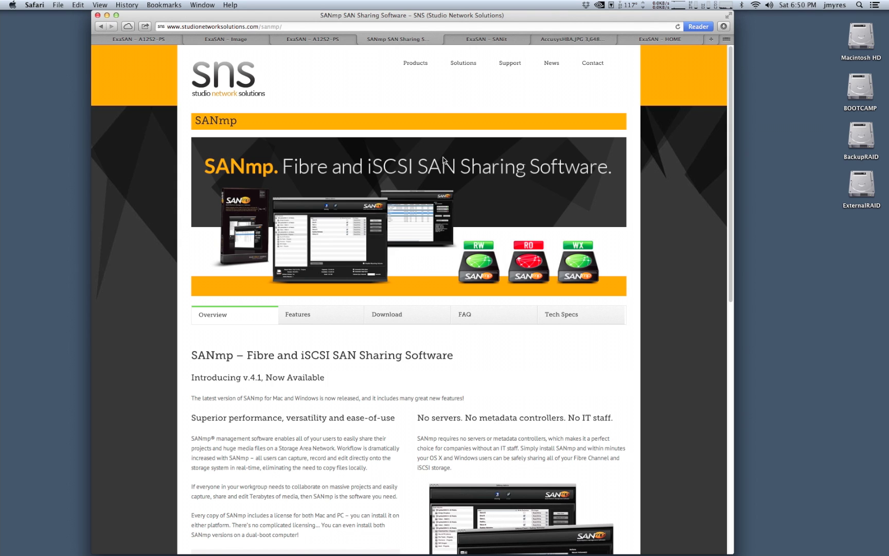
pyautogui.click(448, 38)
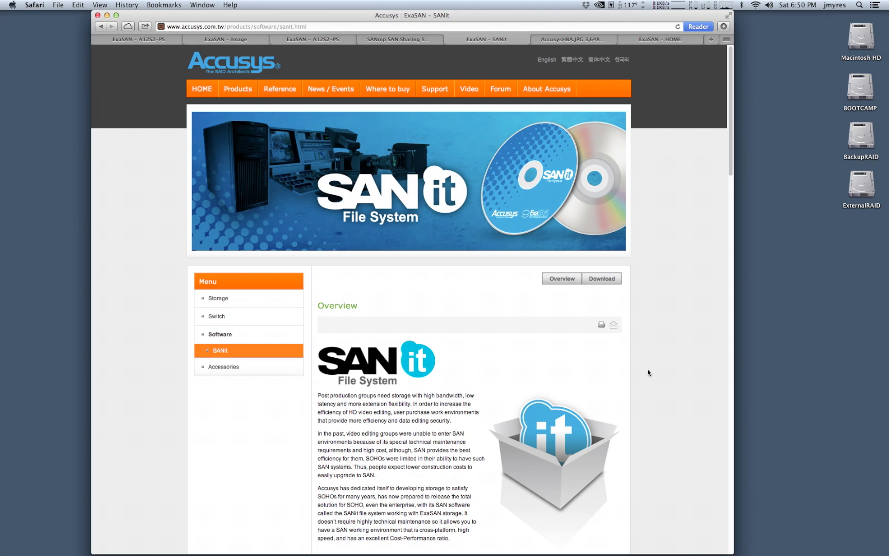
# Step: Examine the HBA jumper setting close up in the AccusysHBA.JPG photo
pyautogui.click(570, 44)
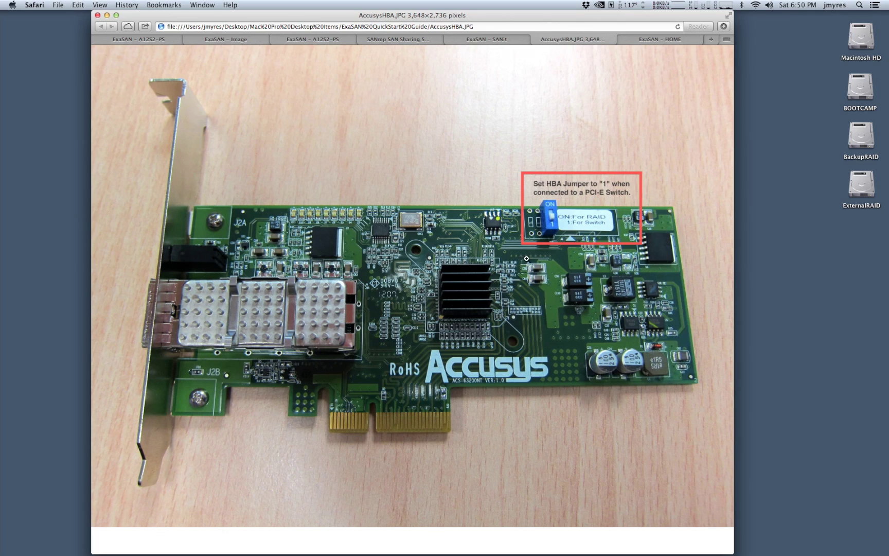
pyautogui.click(579, 231)
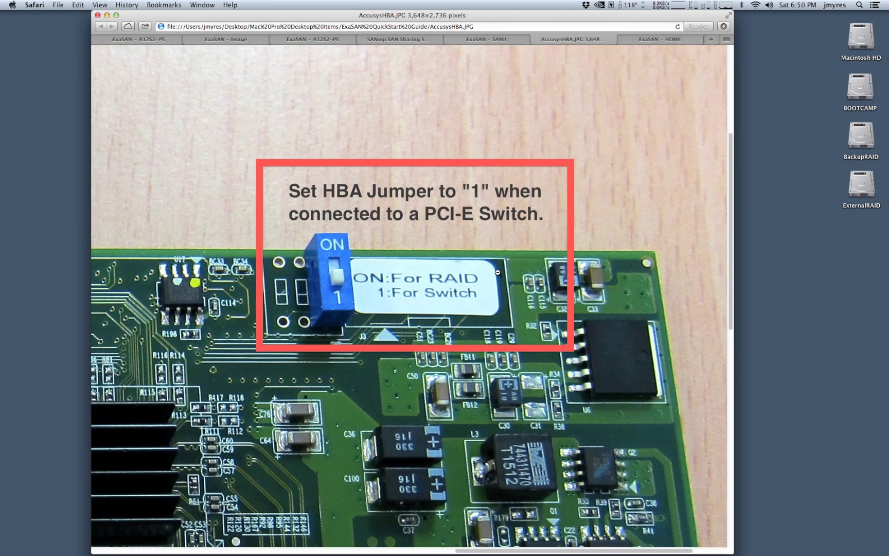
pyautogui.click(426, 253)
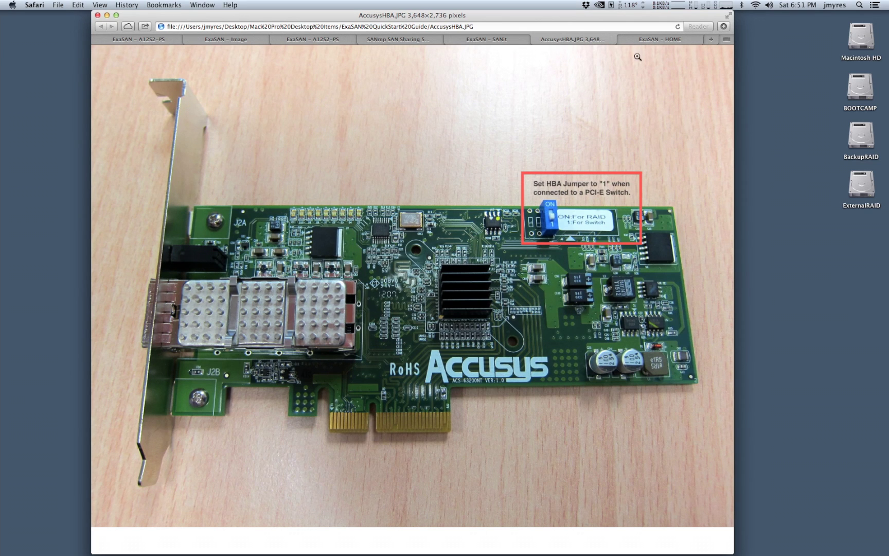
pyautogui.click(643, 40)
pyautogui.click(238, 26)
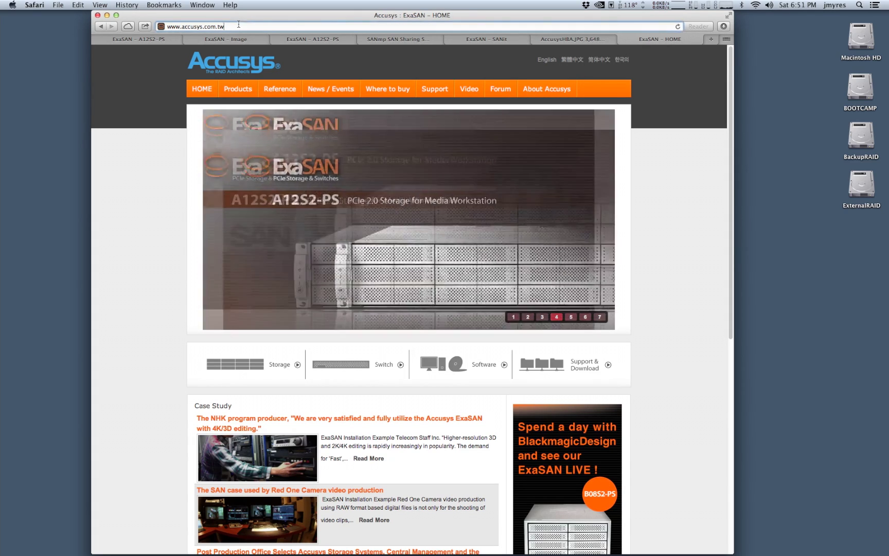
pyautogui.moveTo(239, 24); pyautogui.dragTo(156, 25)
pyautogui.moveTo(437, 88)
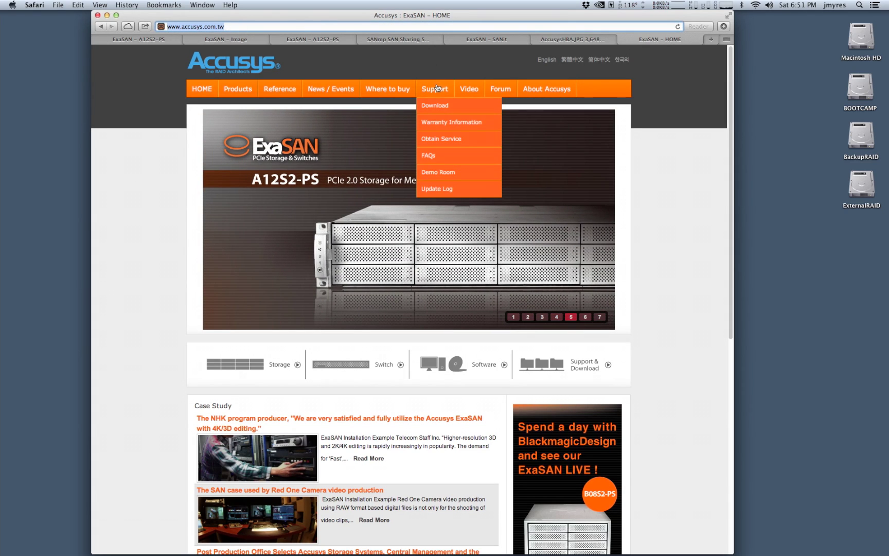
pyautogui.click(435, 106)
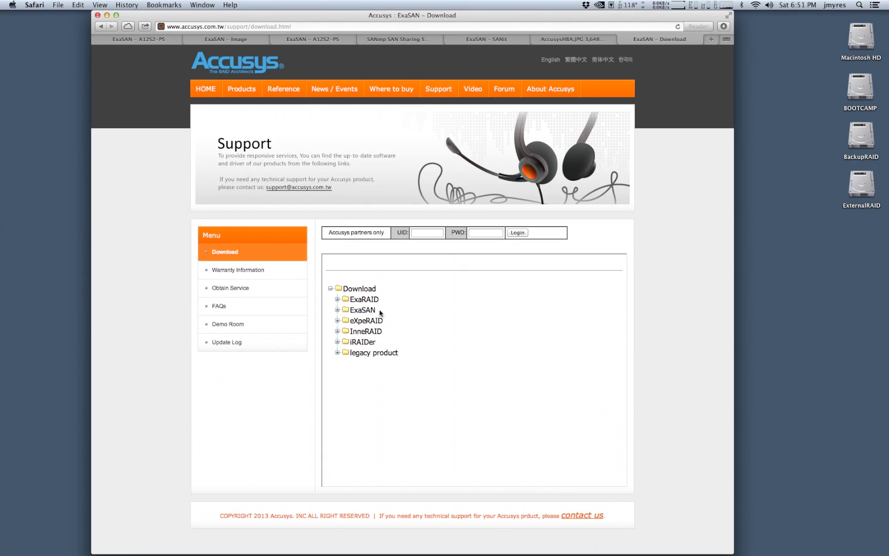
# Step: Expand ExaSAN in the download tree, check the For DAS models, and expand the For SAN folder down to SW08-Q4
pyautogui.click(337, 311)
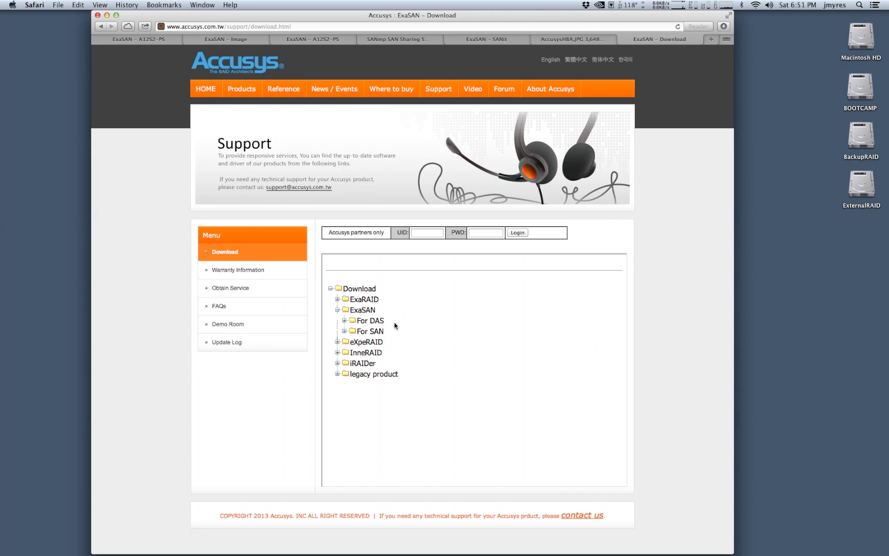
pyautogui.click(344, 321)
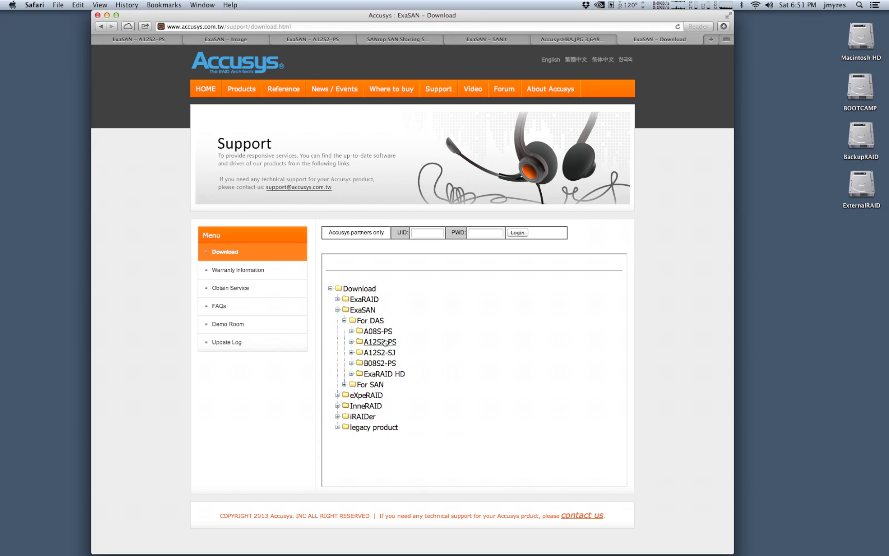
pyautogui.click(344, 322)
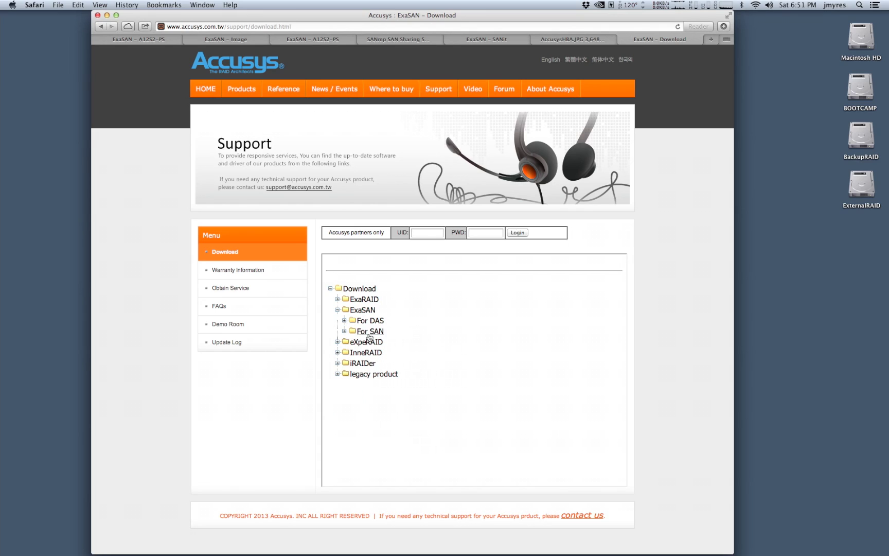
pyautogui.click(345, 332)
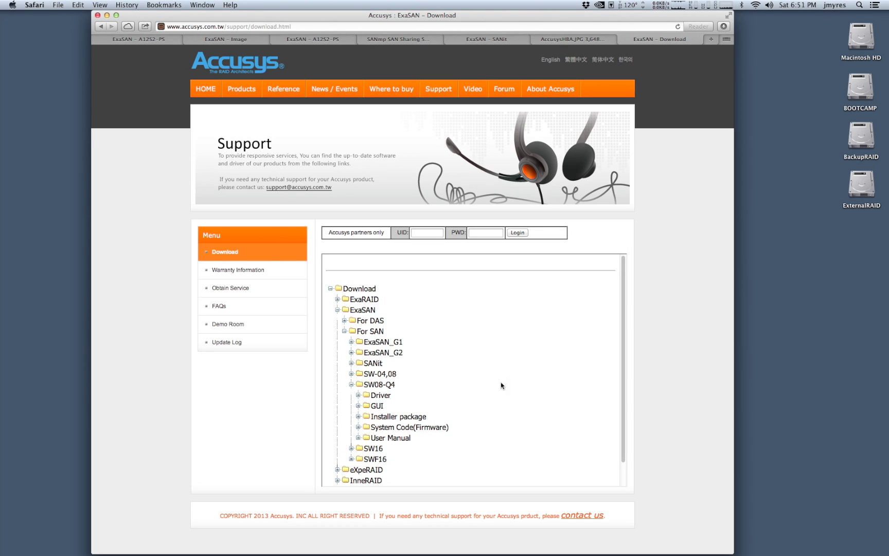
# Step: Expand the SW08-Q4 Installer package folder to reveal the Mac installer and the 64bit Windows installer archives
pyautogui.scroll(-1, 498, 392)
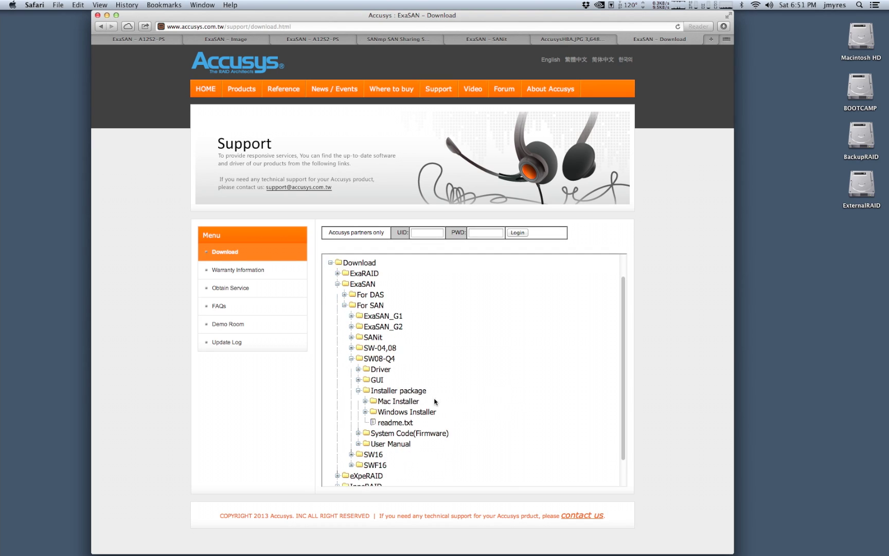
pyautogui.click(365, 403)
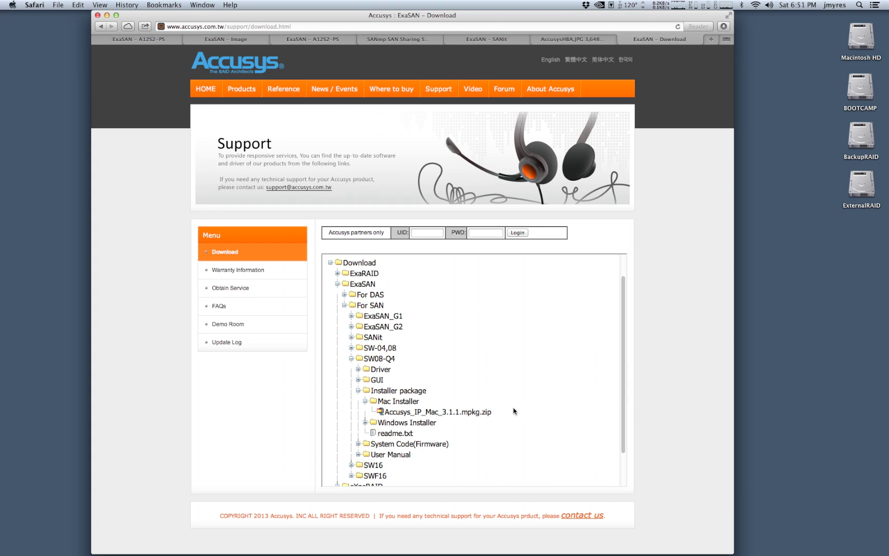
pyautogui.click(377, 425)
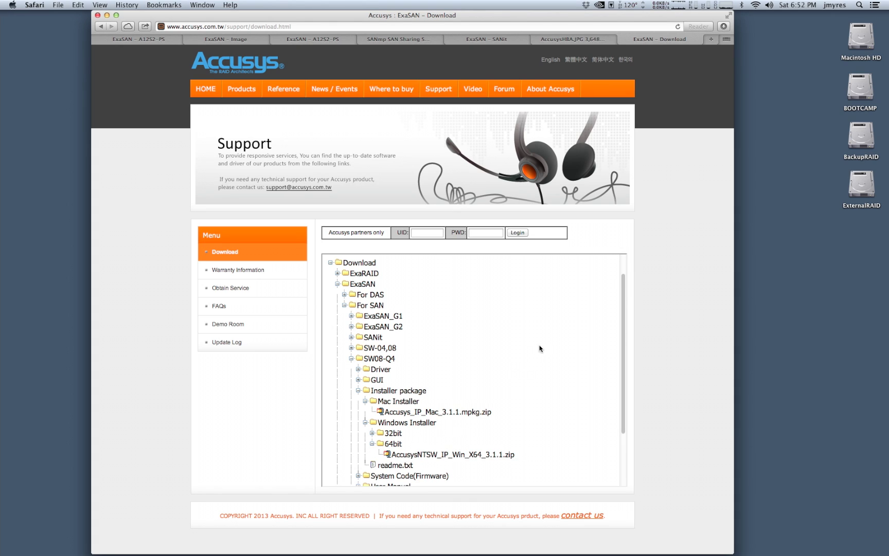
# Step: Minimize the browser, place Accusys_IP_Mac_3.1.1.mpkg on the desktop, and launch it
pyautogui.click(107, 15)
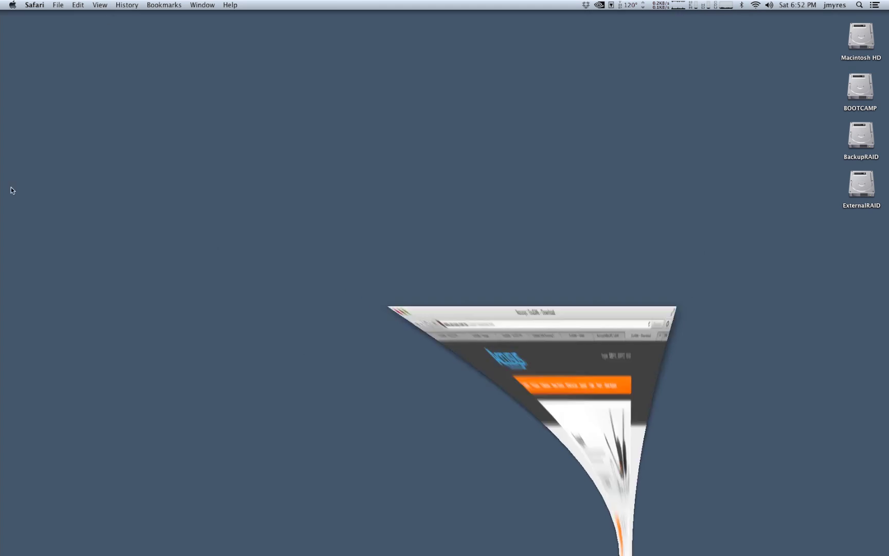
pyautogui.moveTo(473, 407); pyautogui.dragTo(857, 231)
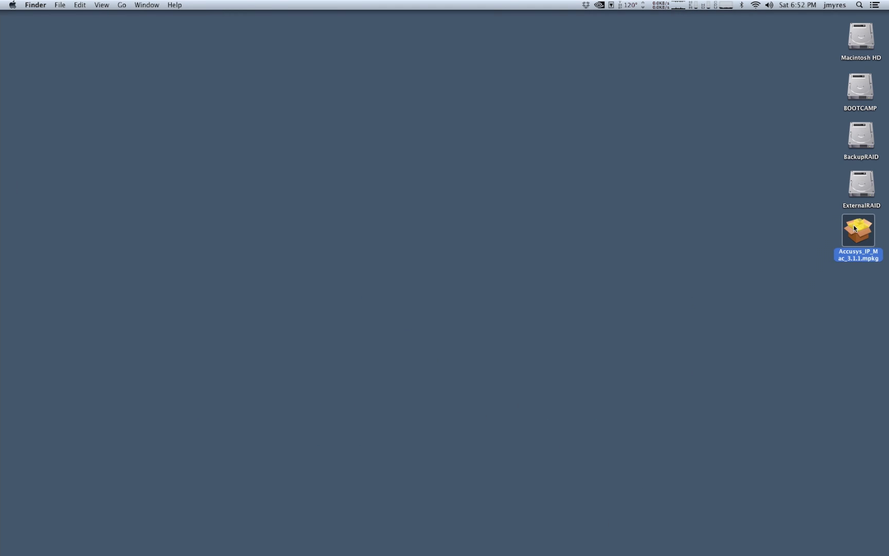
pyautogui.doubleClick(854, 228)
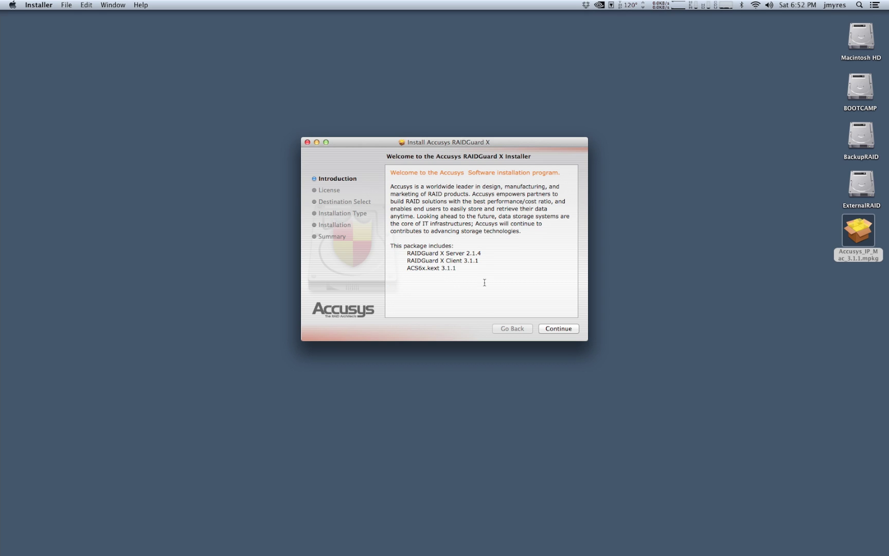
# Step: Accept the Accusys RAIDGuard X license agreement and show the custom installation components for Macintosh HD
pyautogui.click(554, 330)
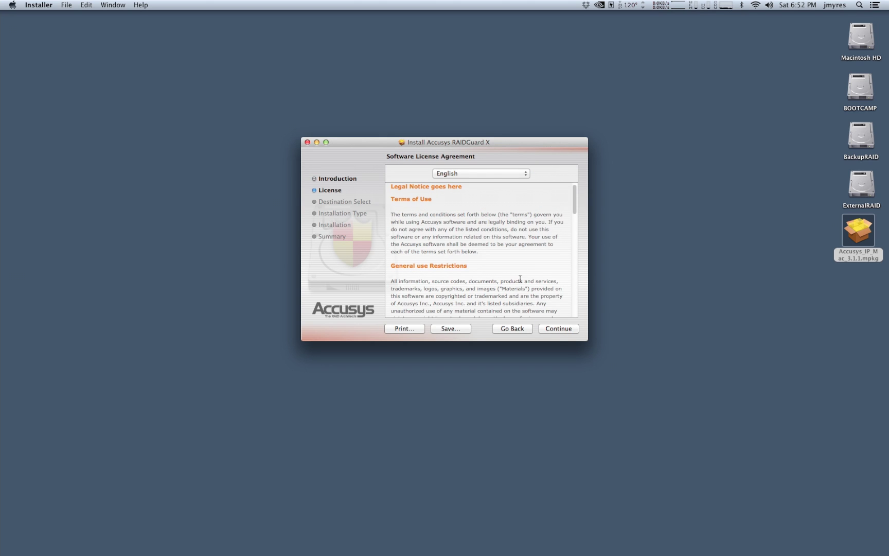
pyautogui.click(561, 330)
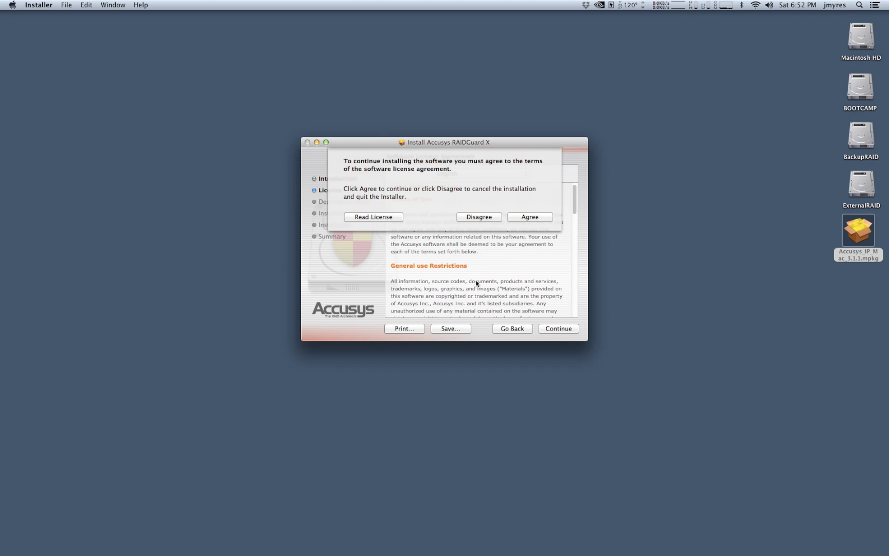
pyautogui.click(529, 216)
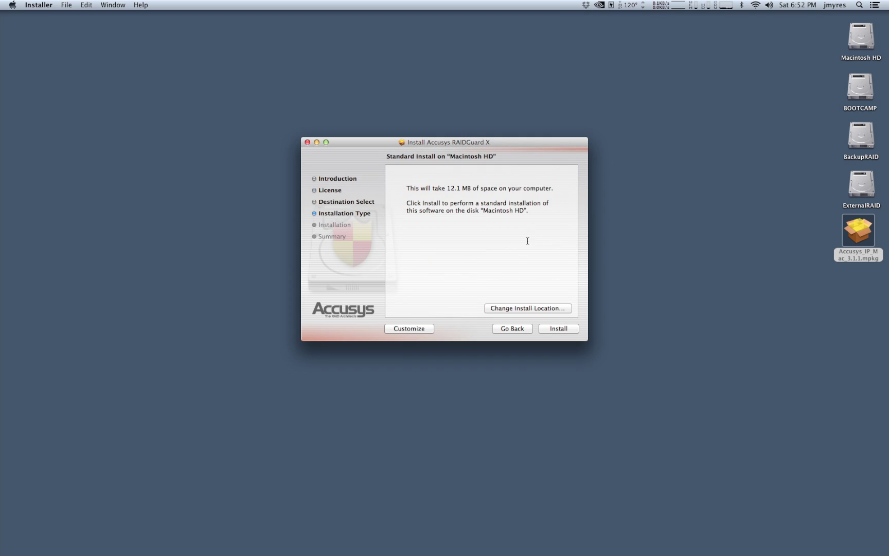
pyautogui.click(409, 328)
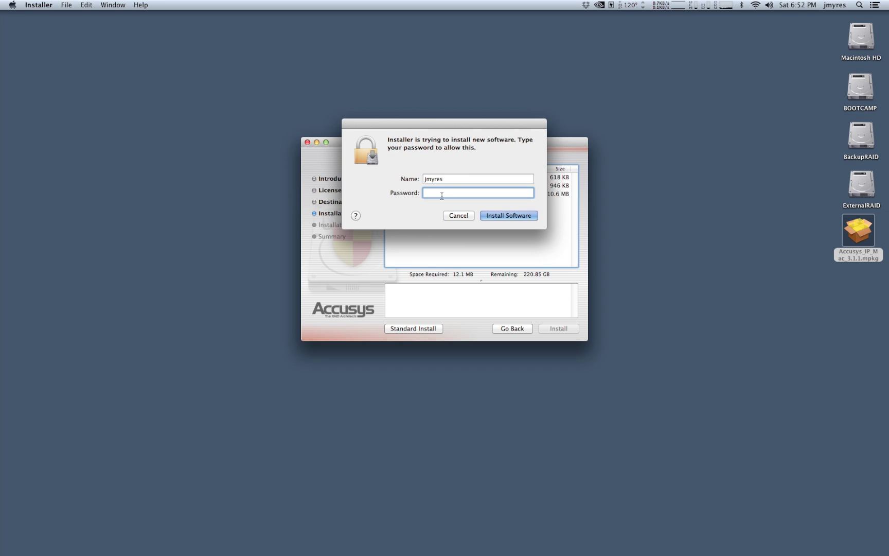
# Step: Authorize the RAIDGuard X installation with the account password and agree to continue despite the required restart
pyautogui.write('••••••••••')
pyautogui.click(498, 216)
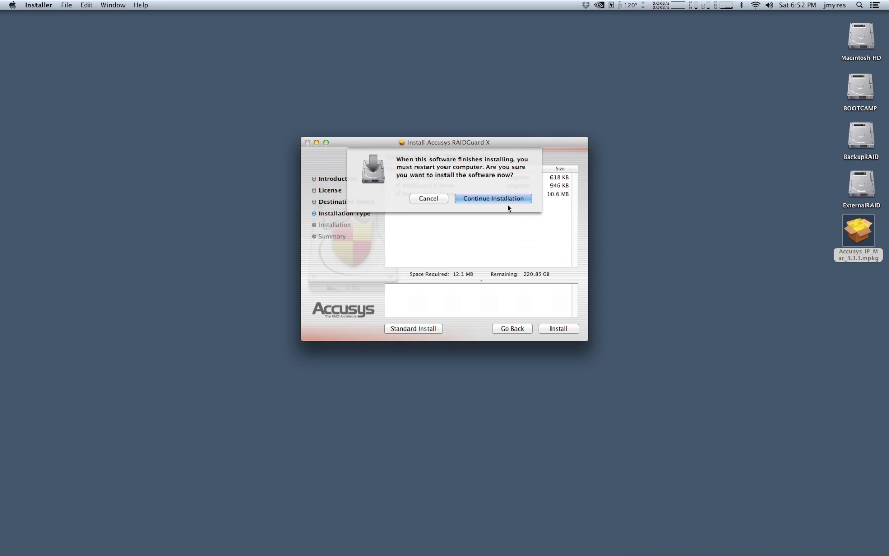
pyautogui.click(506, 200)
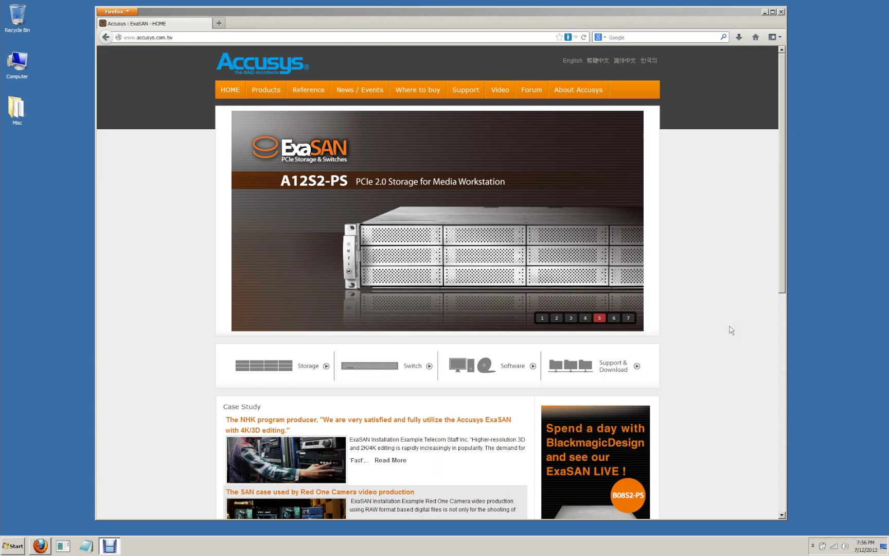
pyautogui.click(728, 325)
pyautogui.click(179, 40)
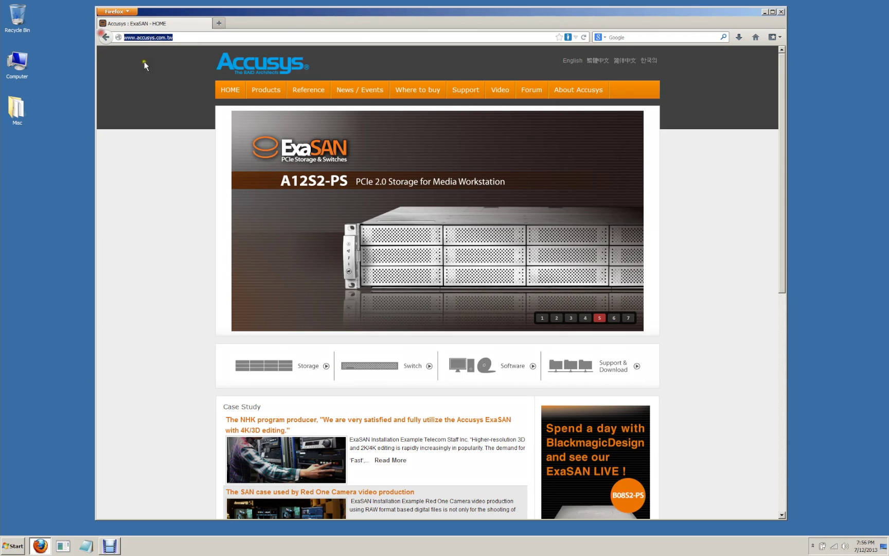
pyautogui.moveTo(452, 90)
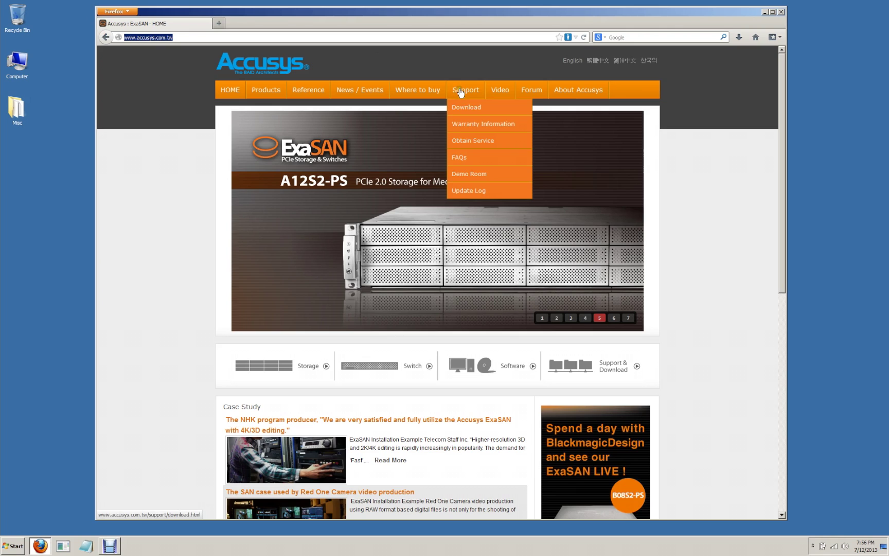
pyautogui.click(465, 108)
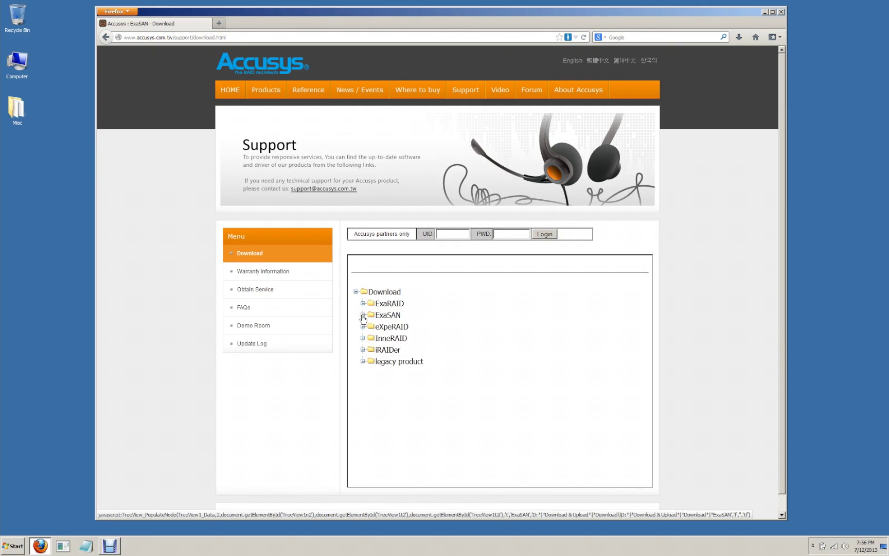
# Step: Download AccusysNTSW_IP_Win_X64_3.1.1.zip from ExaSAN > For SAN > SW08-Q4 > Installer package > Windows Installer > 64bit
pyautogui.click(363, 315)
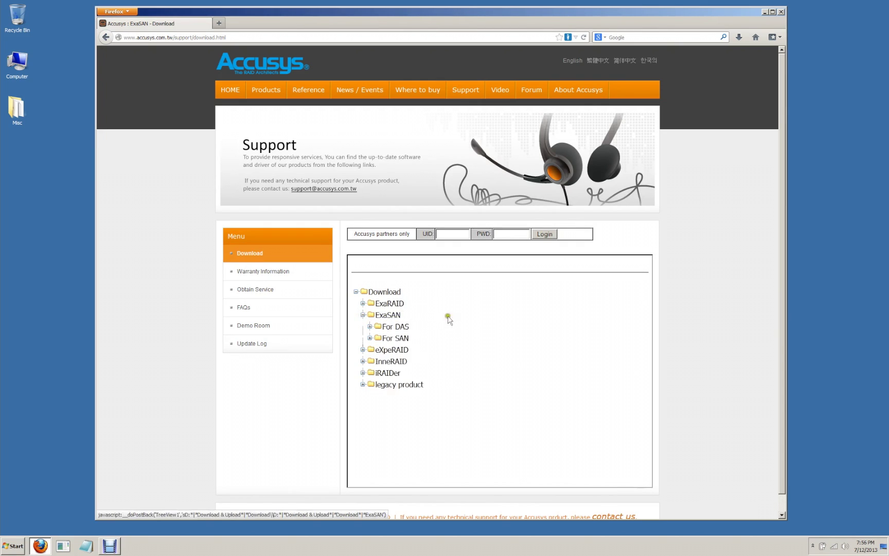
pyautogui.click(395, 338)
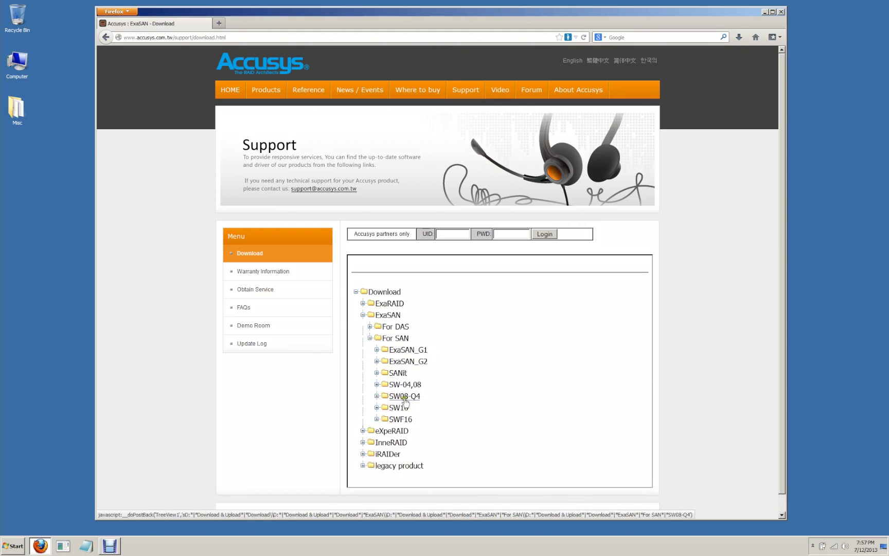
pyautogui.click(377, 396)
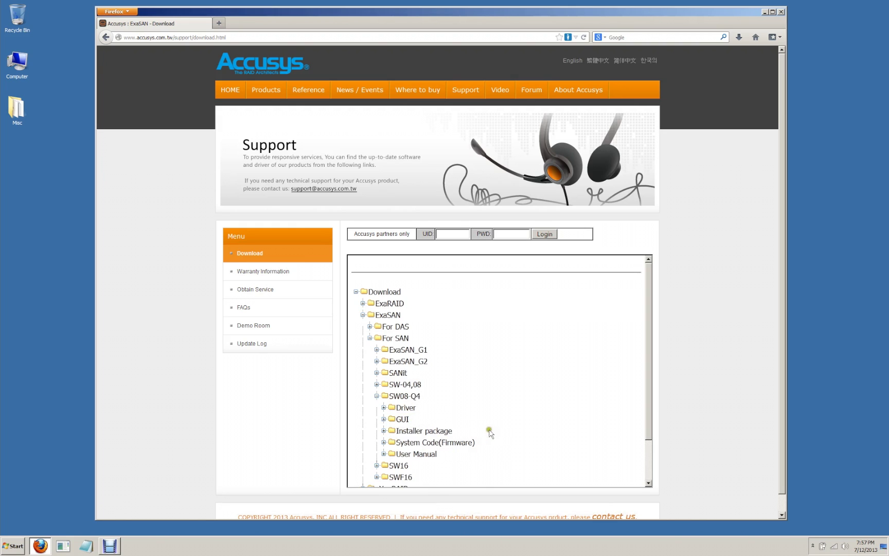
pyautogui.click(384, 430)
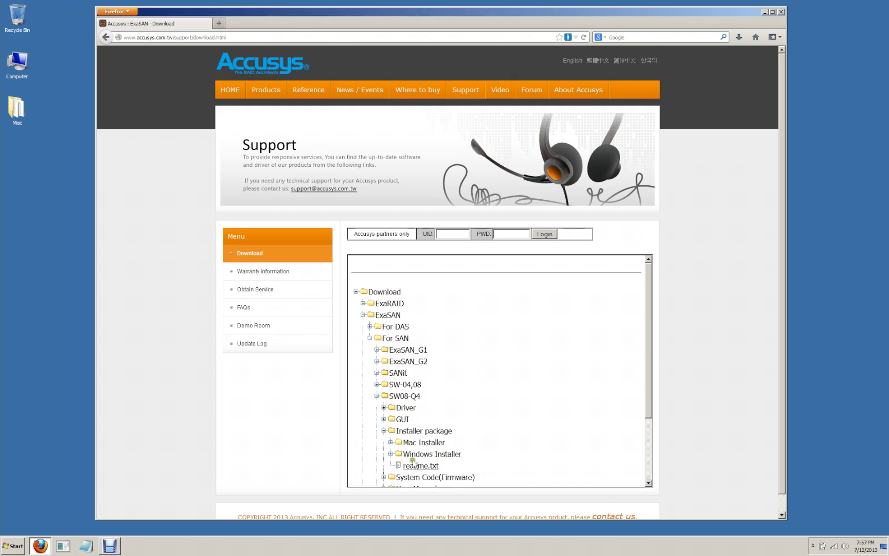
pyautogui.click(389, 452)
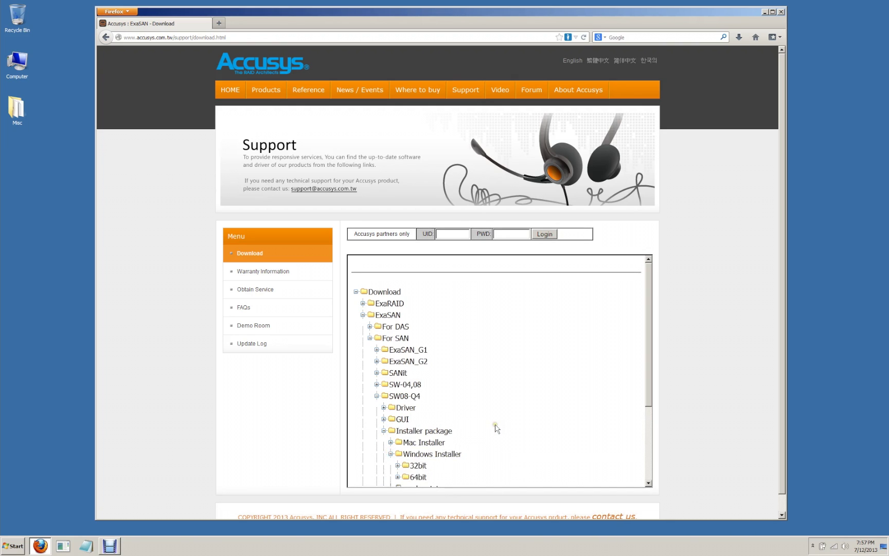
pyautogui.scroll(-3, 494, 424)
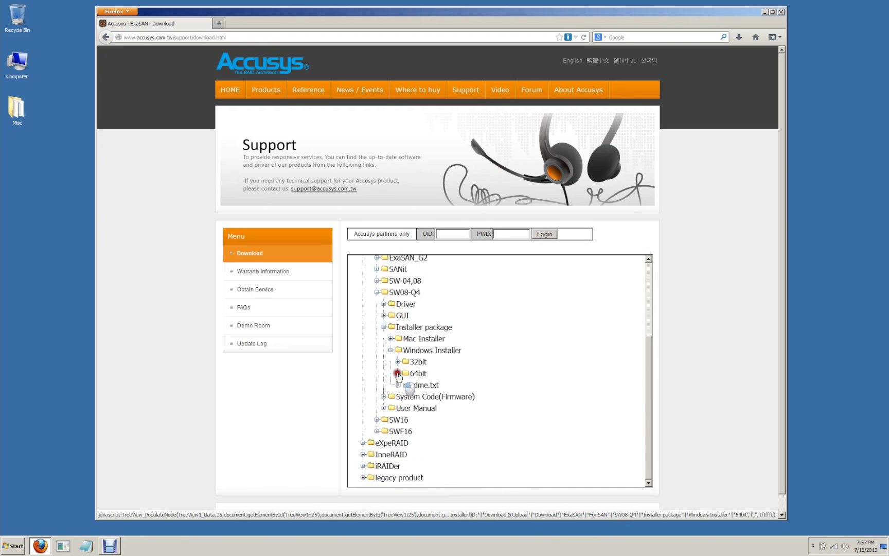
pyautogui.click(397, 373)
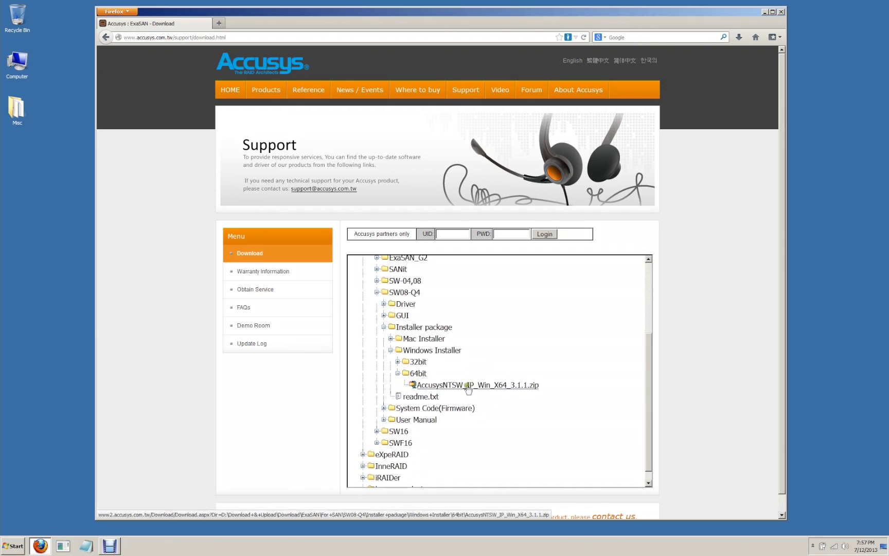
pyautogui.click(470, 386)
# Step: Minimize the browser, place the AccusysNTSW_IP_Win_X64_3.1.1 folder on the desktop, and launch the installer inside it
pyautogui.click(765, 11)
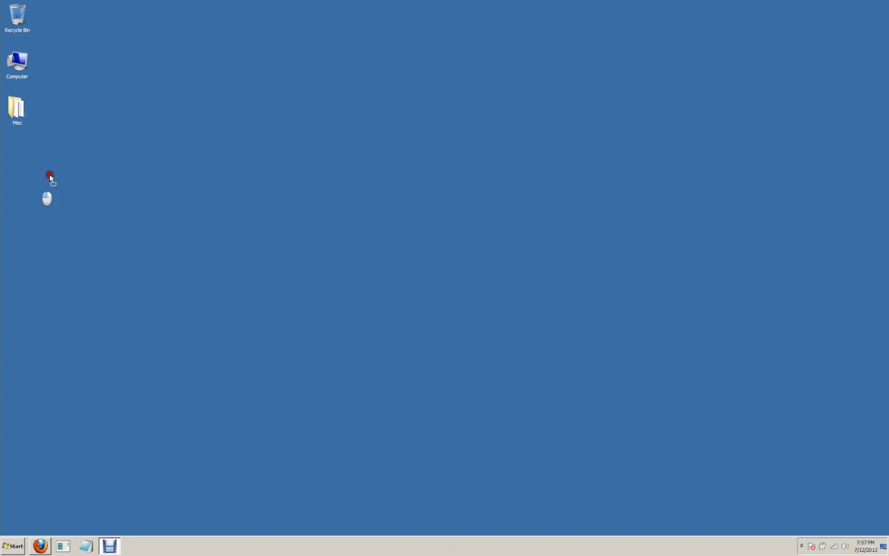
pyautogui.moveTo(47, 171); pyautogui.dragTo(22, 146)
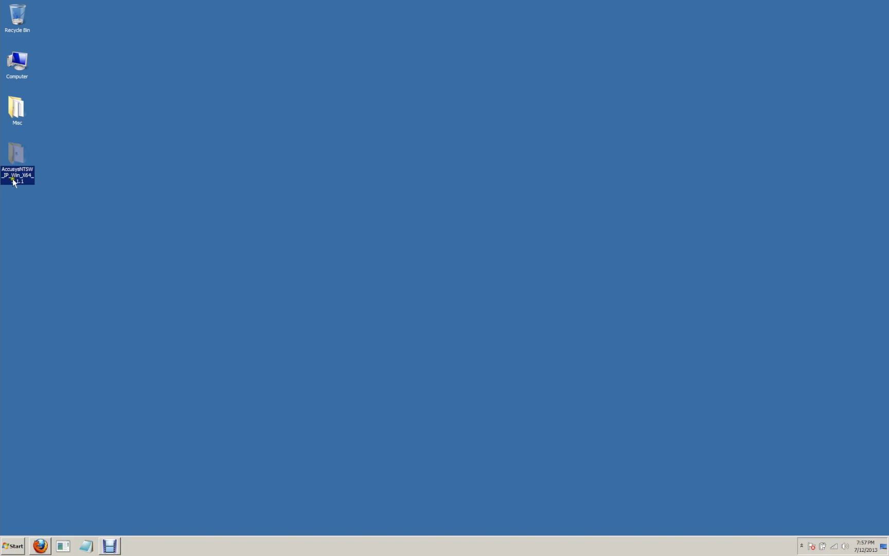
pyautogui.doubleClick(11, 150)
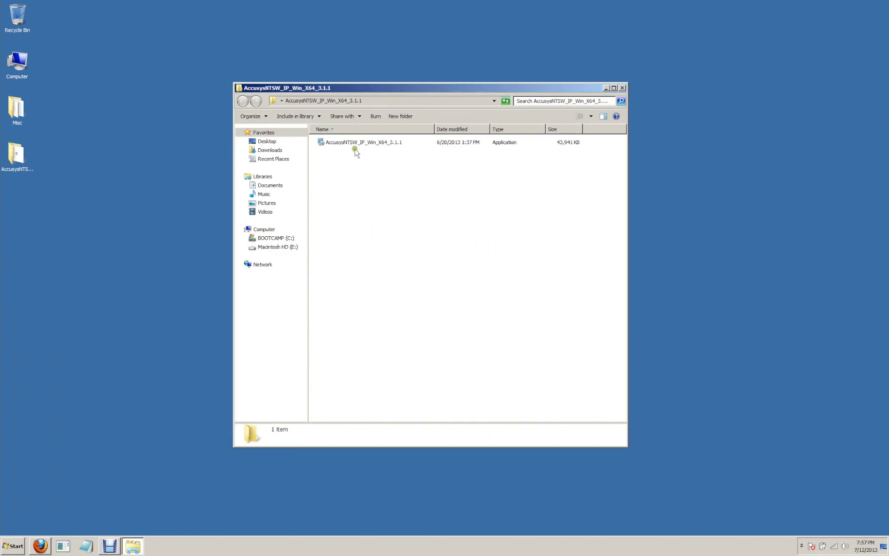
pyautogui.doubleClick(355, 143)
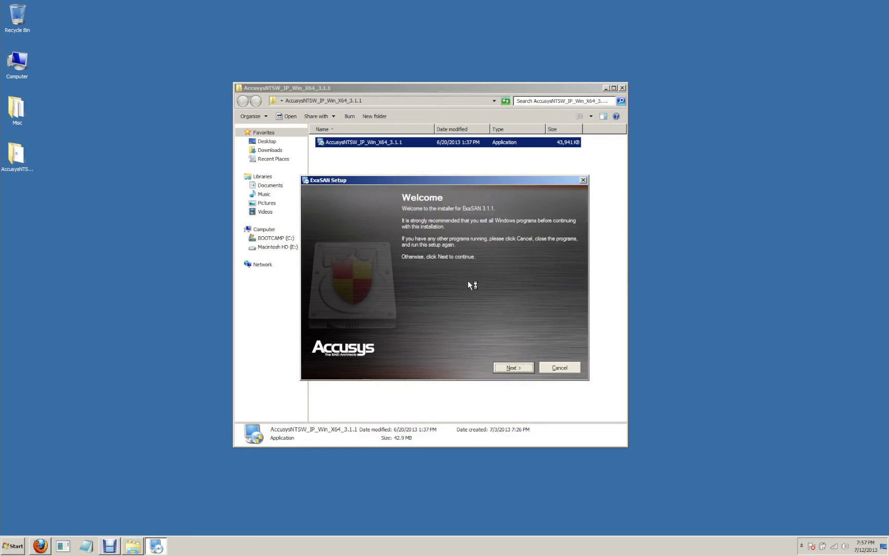
# Step: Start the ExaSAN 3.1.1 setup and agree to the terms of its license agreement
pyautogui.click(516, 366)
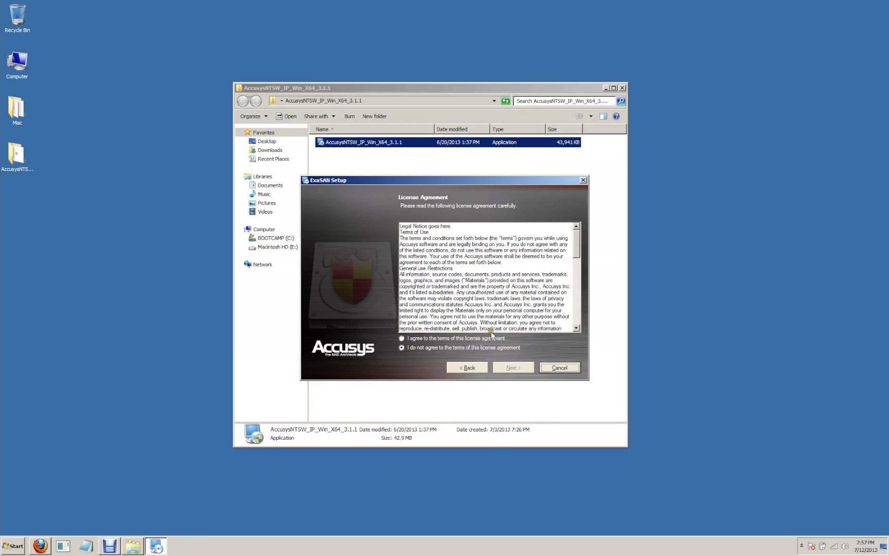
pyautogui.click(485, 338)
pyautogui.click(513, 367)
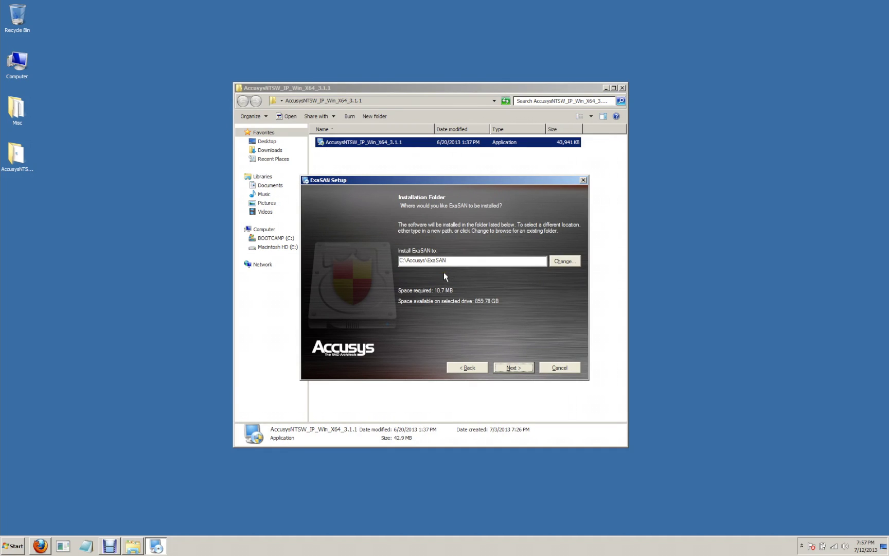
# Step: Install ExaSAN to C:\Accusys\ExaSAN and complete the Device Driver Installation Wizard
pyautogui.click(514, 368)
pyautogui.click(515, 368)
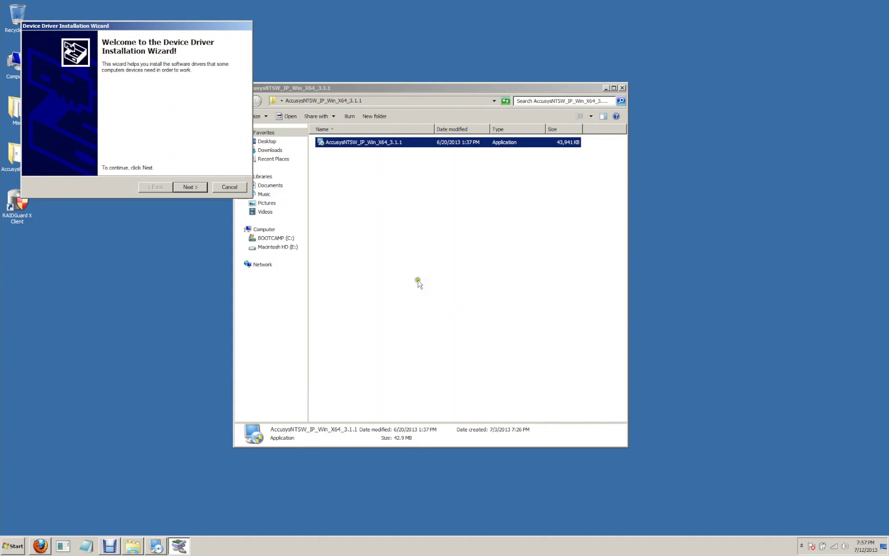
pyautogui.click(190, 186)
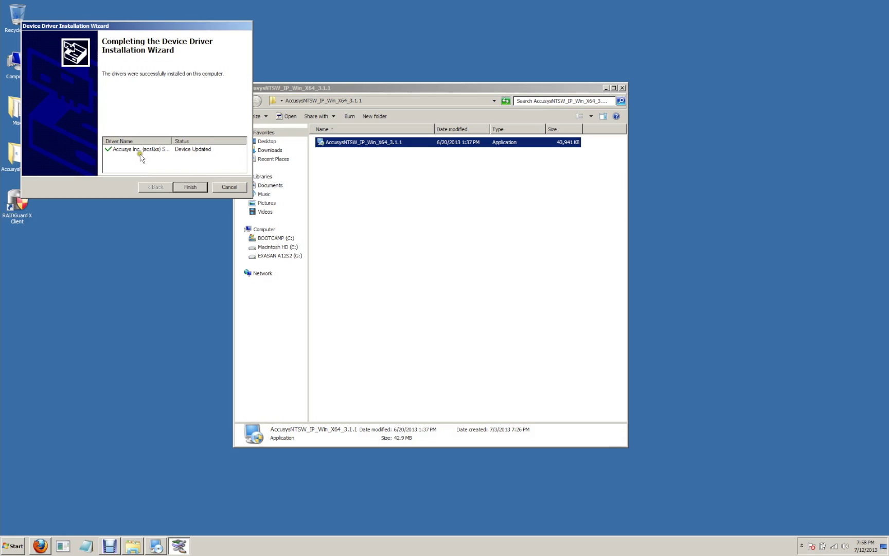
pyautogui.click(190, 187)
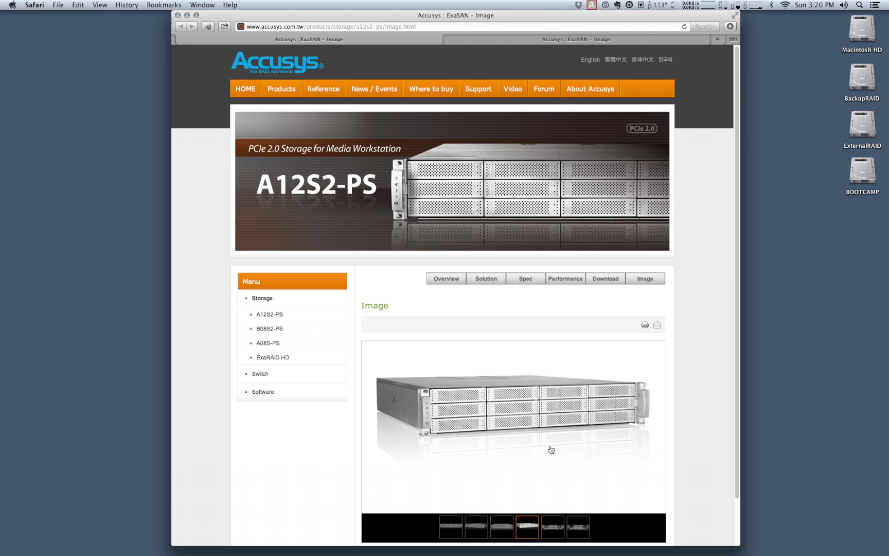
# Step: On the Mac, view the rear panel photo in the A12S2-PS image gallery in Safari
pyautogui.click(575, 521)
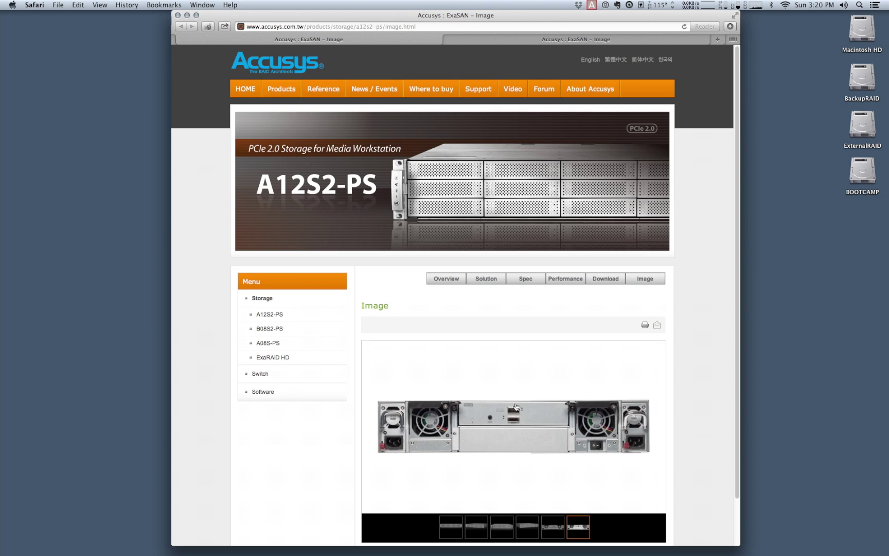
# Step: Create a desktop alias of the RAIDGuard X application from the Applications folder on Macintosh HD, then close the Finder window
pyautogui.doubleClick(850, 42)
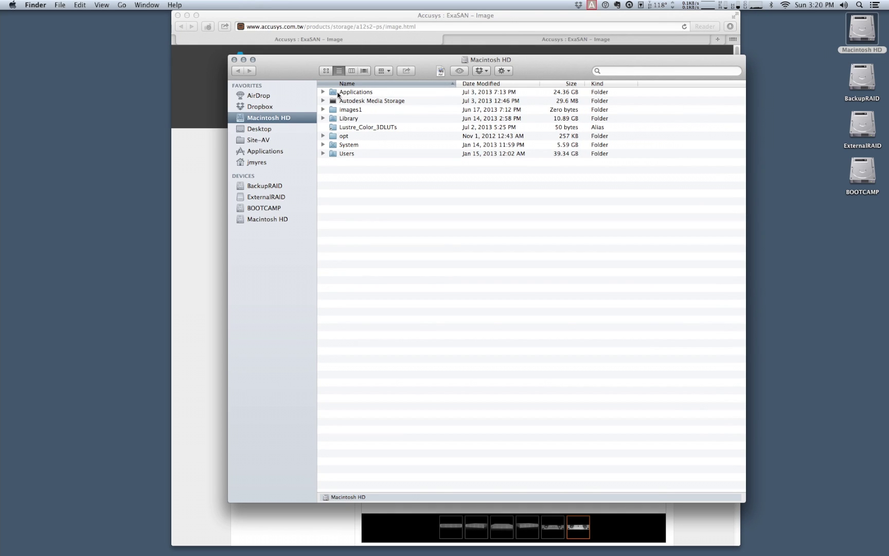
pyautogui.doubleClick(338, 93)
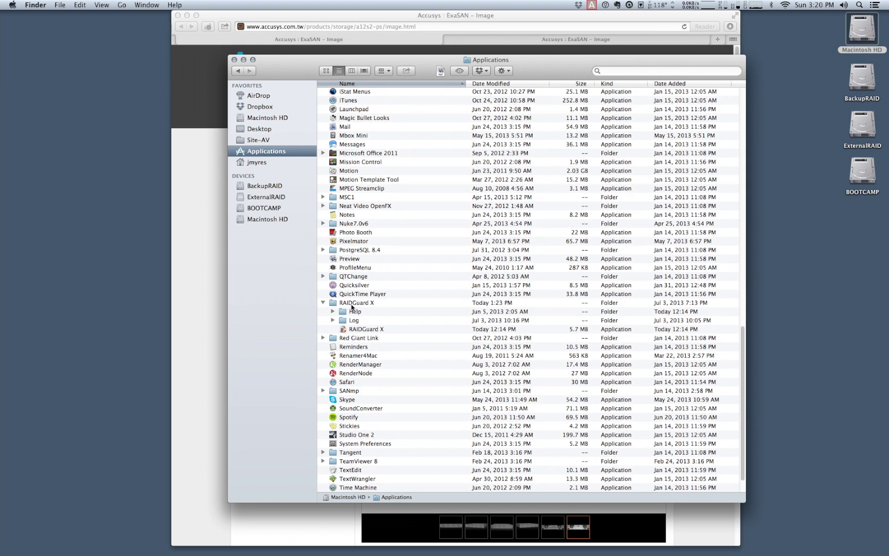
pyautogui.click(394, 304)
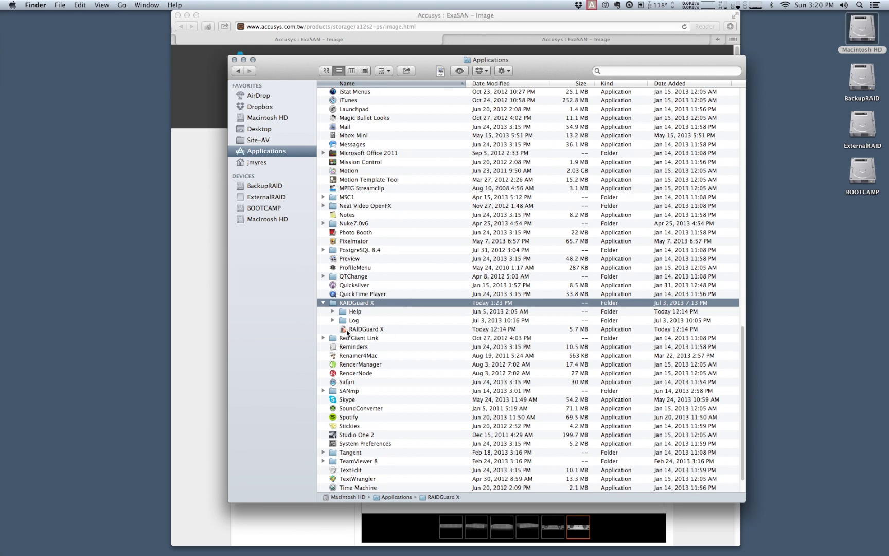
pyautogui.moveTo(344, 329); pyautogui.dragTo(857, 222)
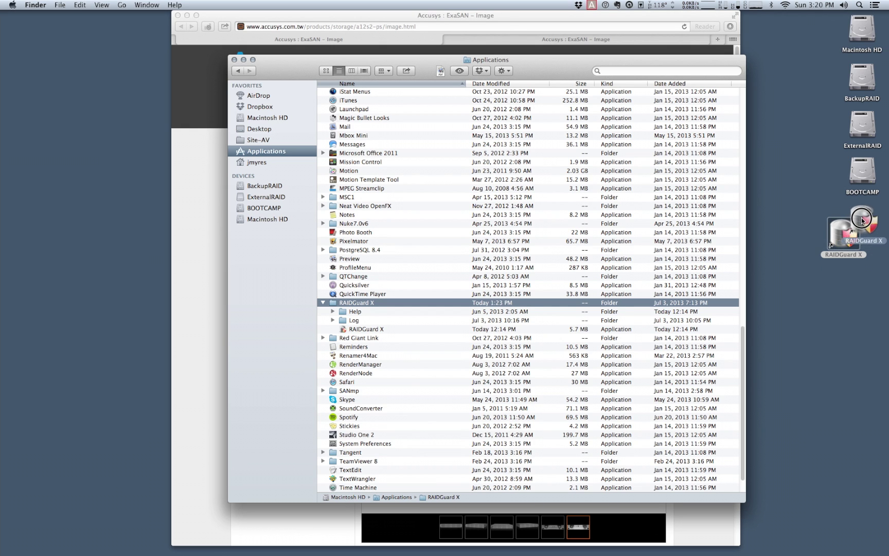
pyautogui.click(234, 61)
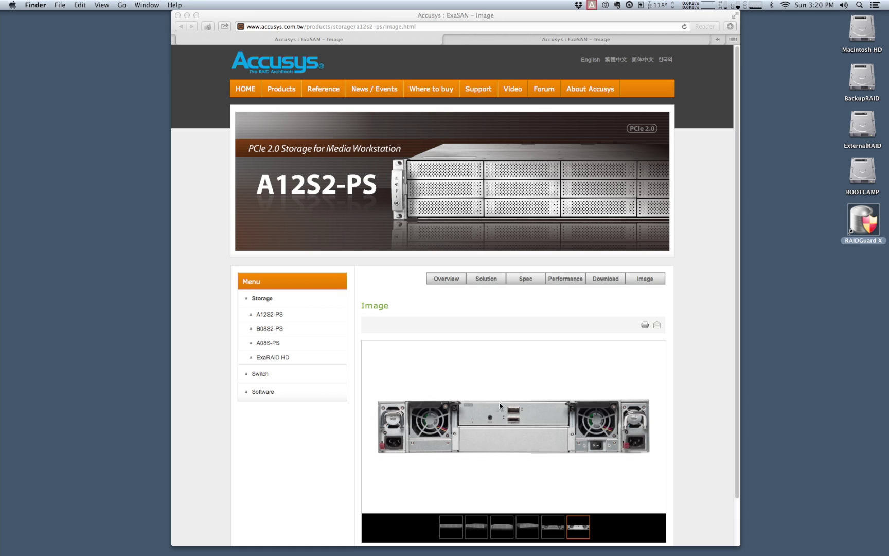
# Step: View the rear port photo of the SW04/08 switch in the ExaSAN Compact Solution image gallery
pyautogui.click(601, 46)
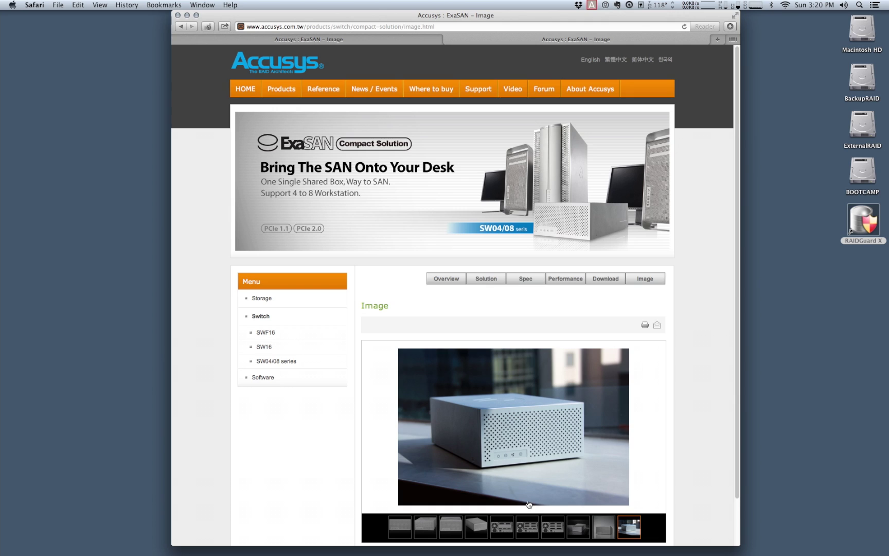
pyautogui.click(556, 527)
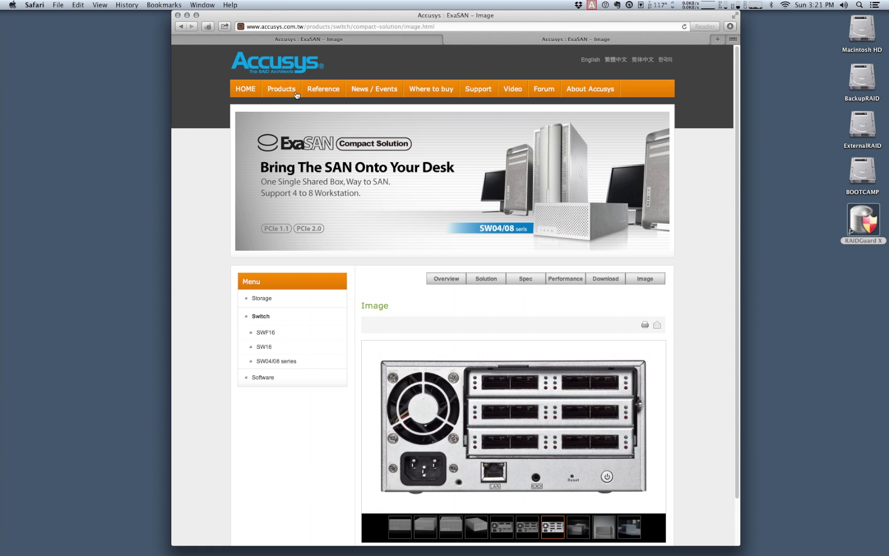
# Step: Minimize Safari and show the Ethernet 1 settings in the Network pane of System Preferences
pyautogui.click(187, 15)
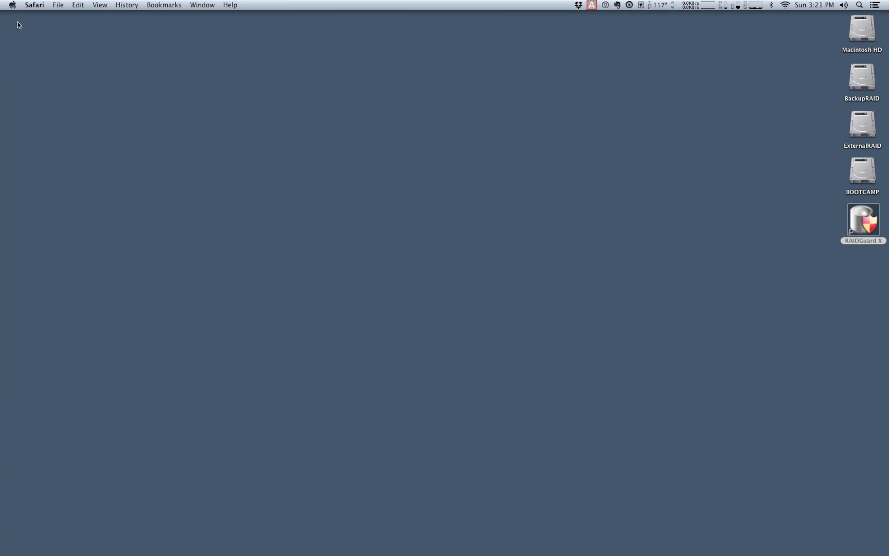
pyautogui.click(12, 5)
pyautogui.click(19, 47)
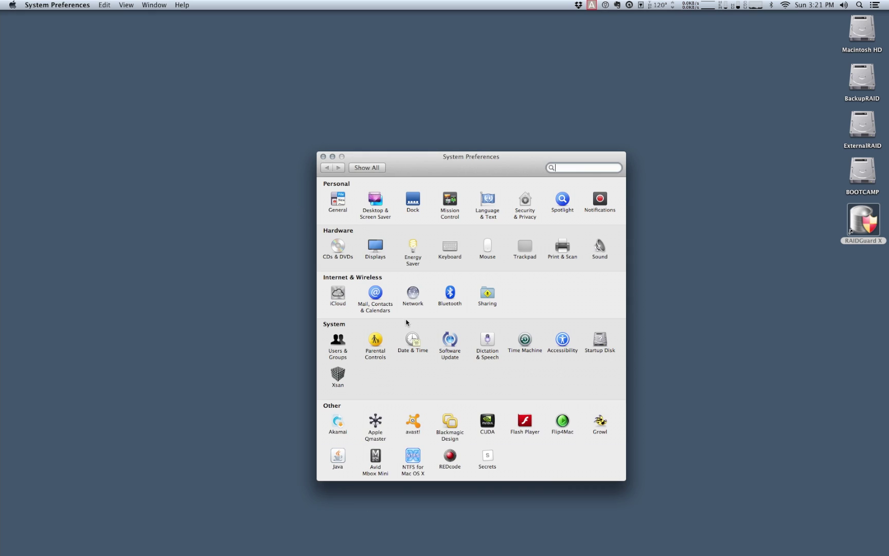
pyautogui.click(414, 295)
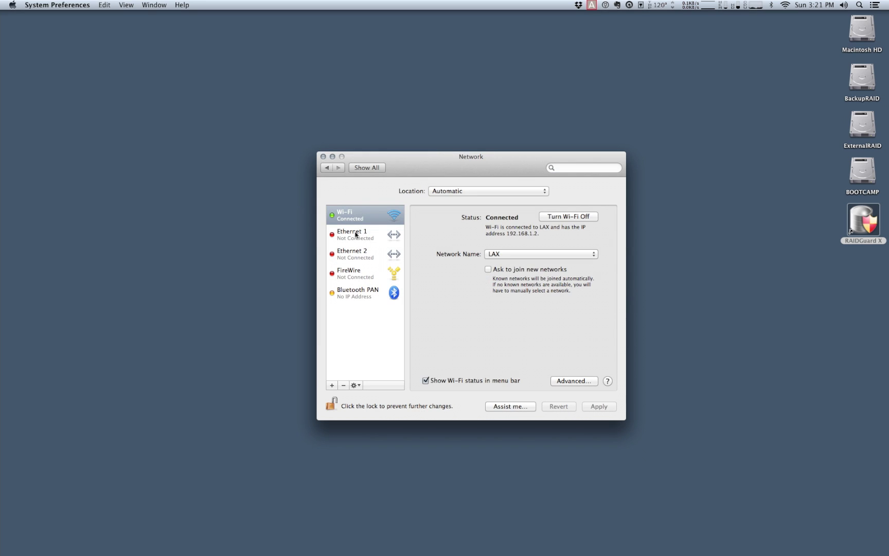
pyautogui.click(355, 234)
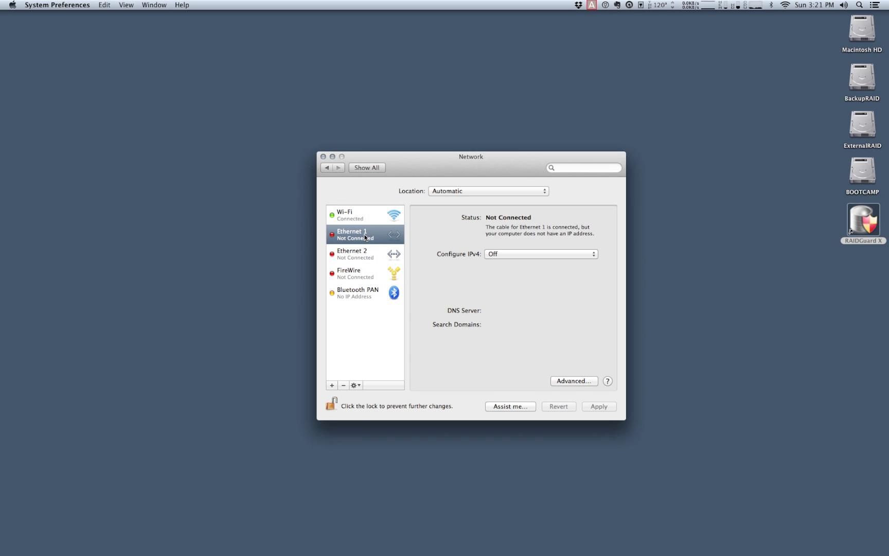
# Step: Configure Ethernet 1 manually with IP address 192.168.0.10 and subnet mask 255.255.0.0, apply the changes, and close System Preferences
pyautogui.click(510, 255)
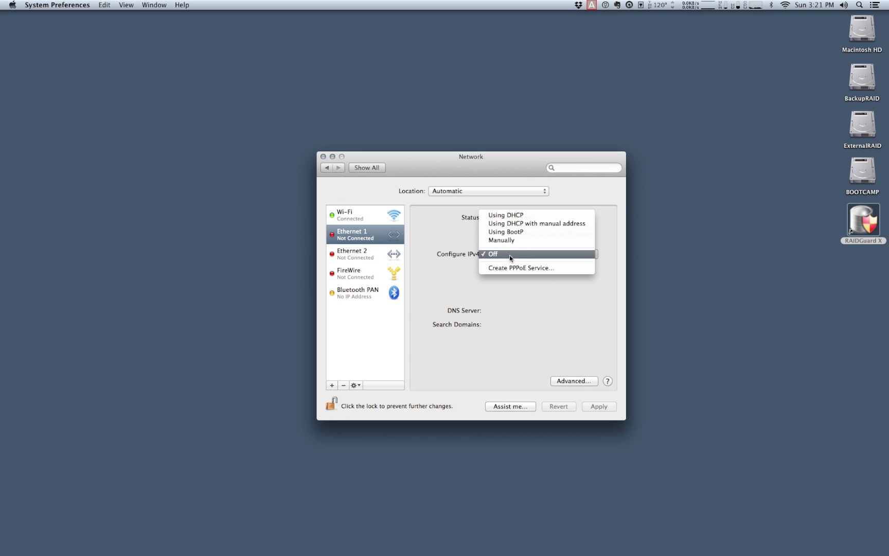
pyautogui.click(509, 240)
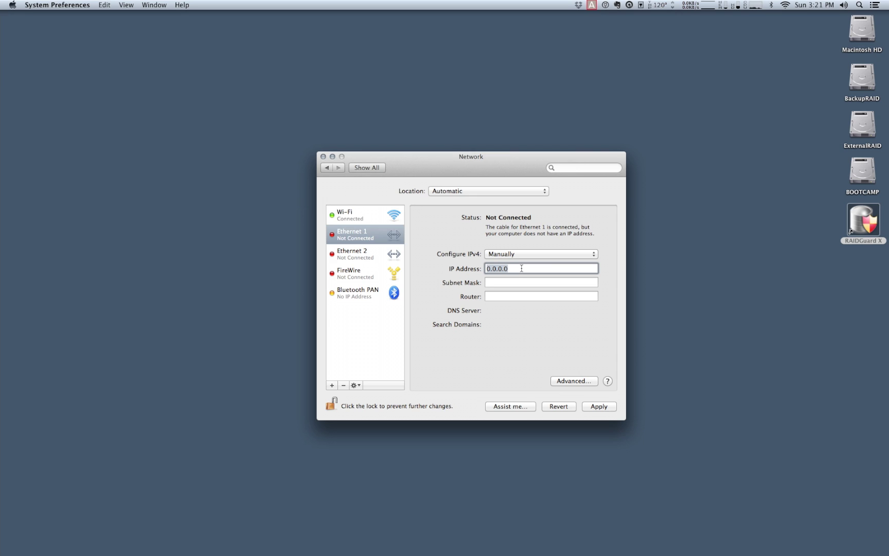
pyautogui.write('192.168.0.1')
pyautogui.write('0')
pyautogui.click(498, 283)
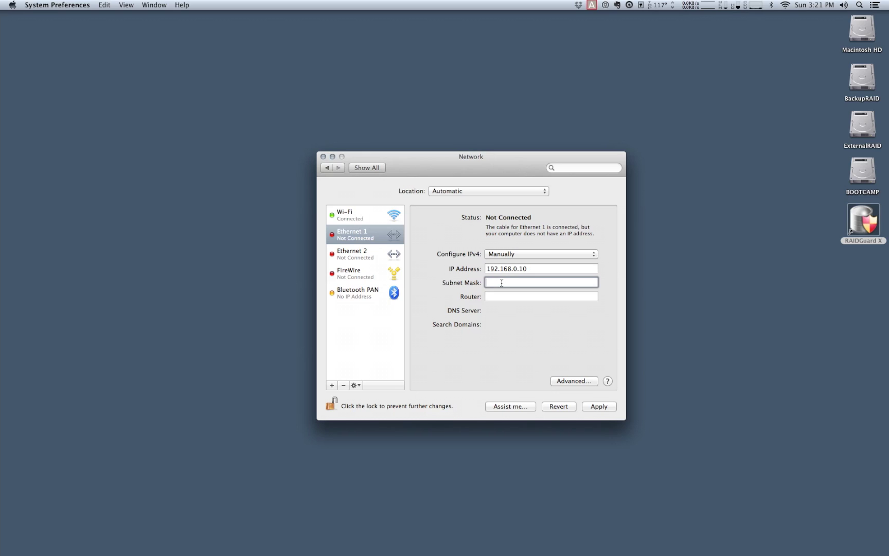
pyautogui.write('255.255.0.0')
pyautogui.click(600, 407)
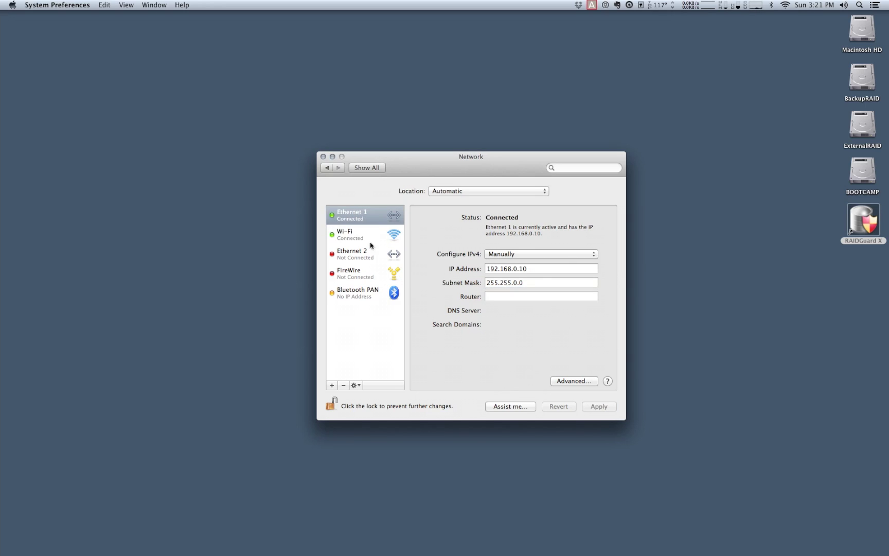
pyautogui.click(323, 157)
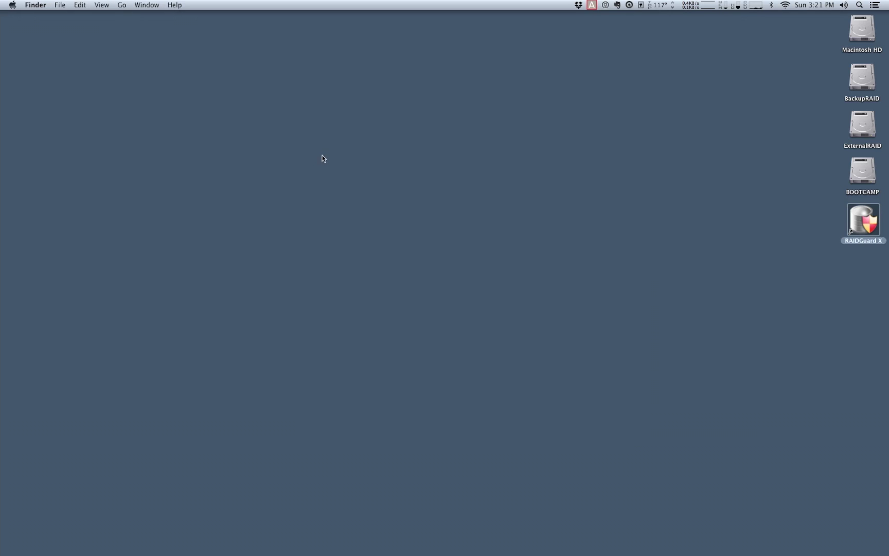
# Step: Switch to Safari and load the ExaSAN switch's web interface at 192.168.0.1 in a new tab
pyautogui.moveTo(329, 553)
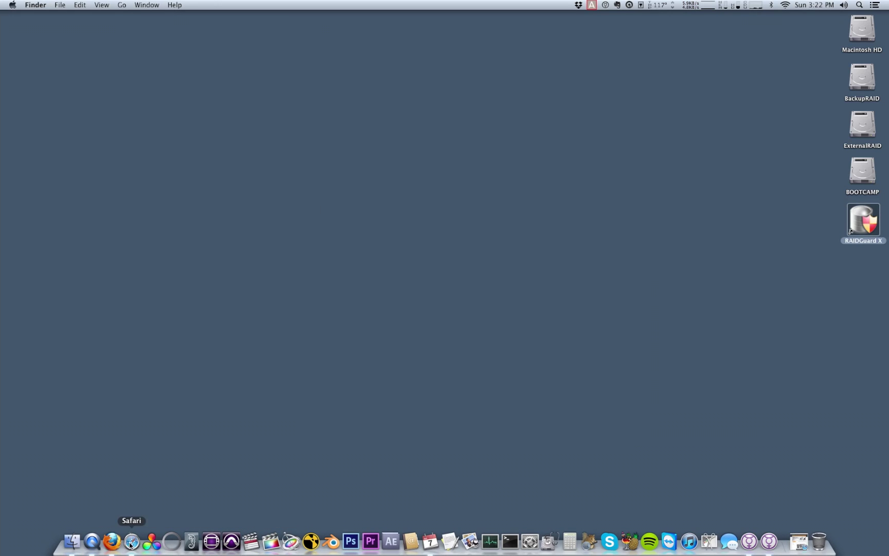
pyautogui.click(135, 540)
pyautogui.click(717, 39)
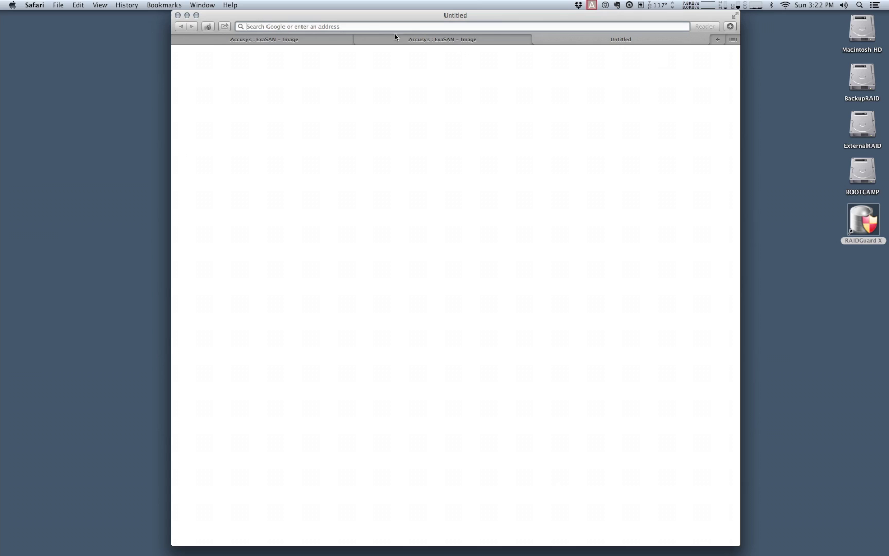
pyautogui.write('192.168.0.1')
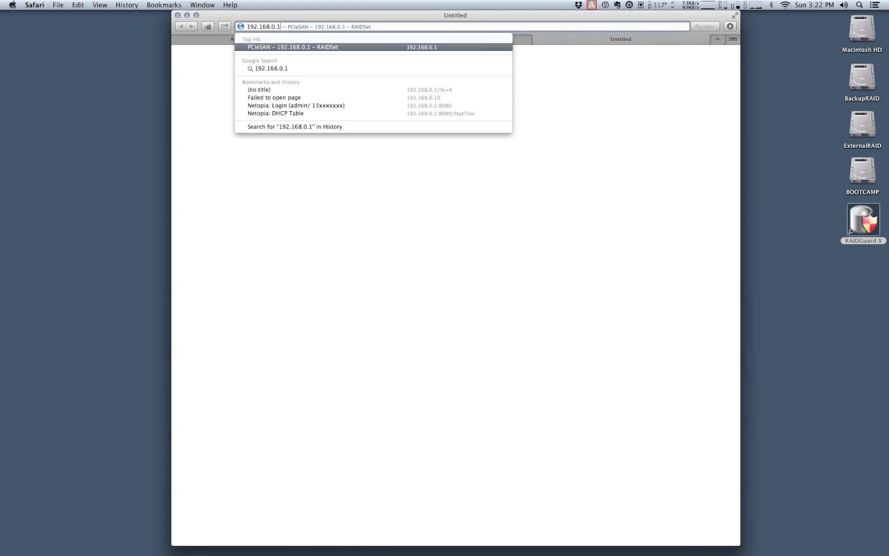
pyautogui.press('Return')
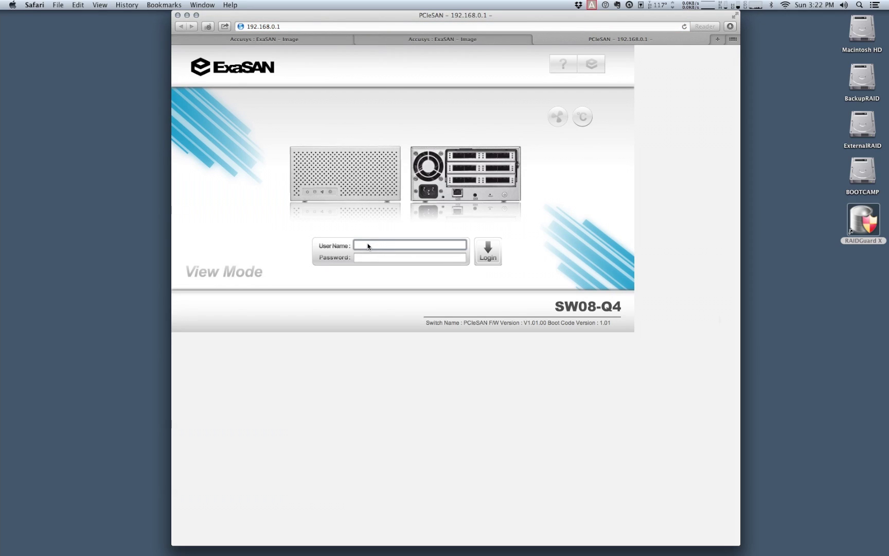
# Step: Log in to the SW08-Q4 switch with the user name admin and the account password
pyautogui.write('admin')
pyautogui.press('Tab')
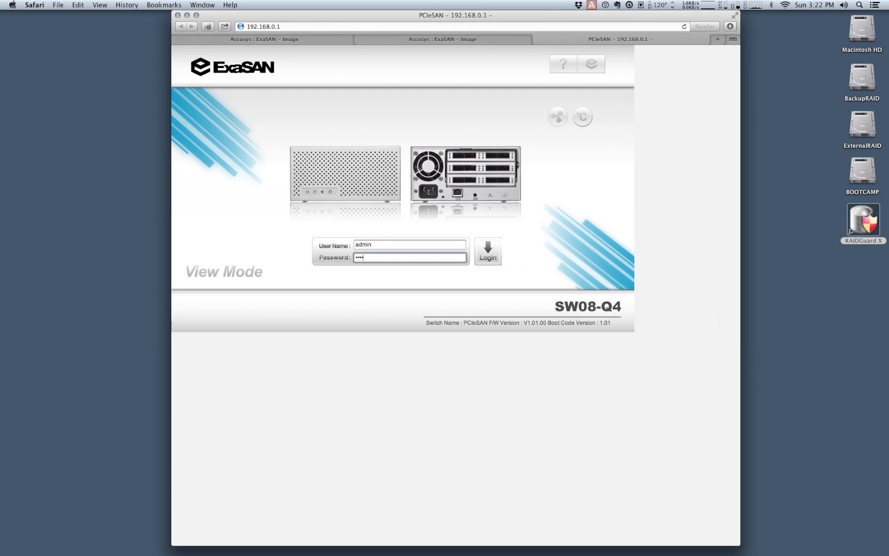
pyautogui.click(480, 251)
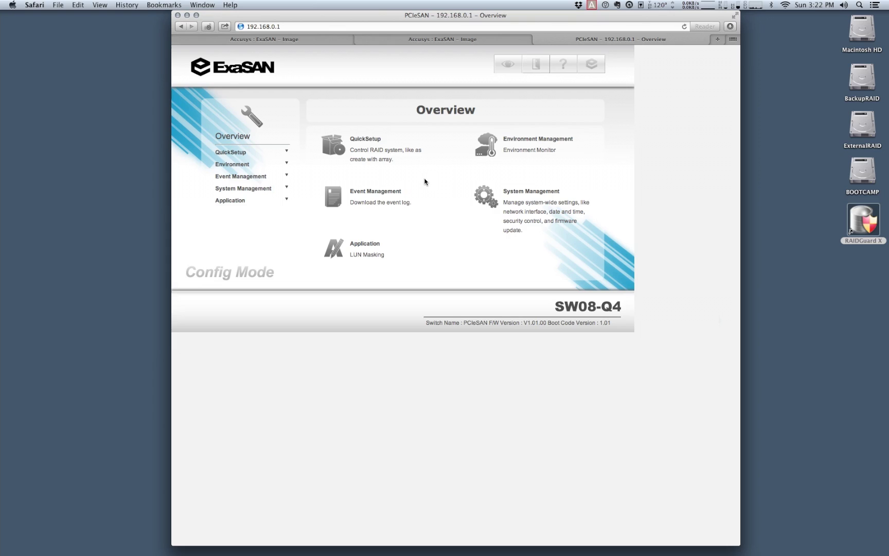
# Step: Review the switch's network settings, firmware update page, and temperature and fan readings
pyautogui.click(237, 187)
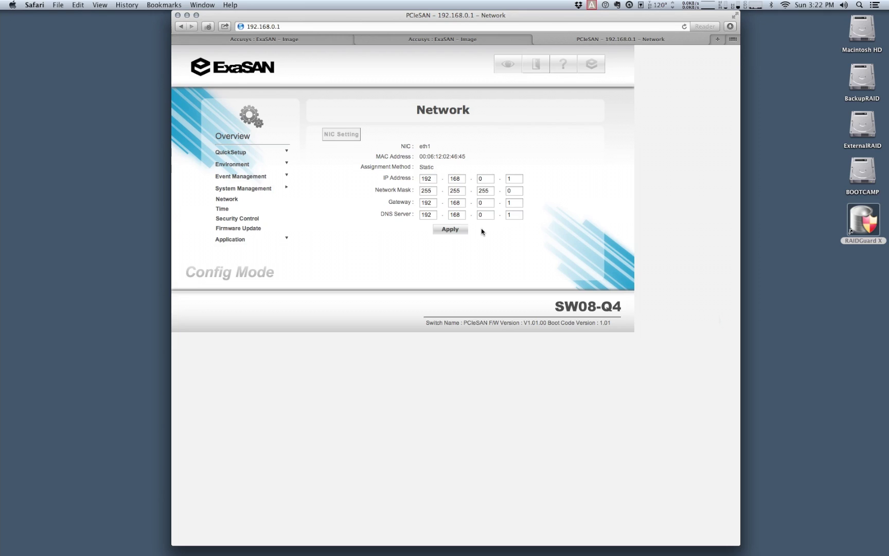
pyautogui.click(257, 229)
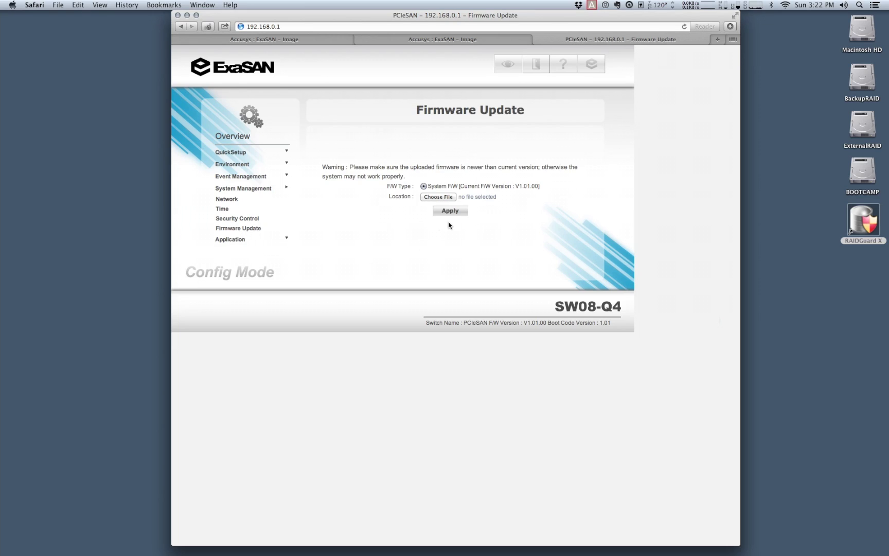
pyautogui.click(229, 165)
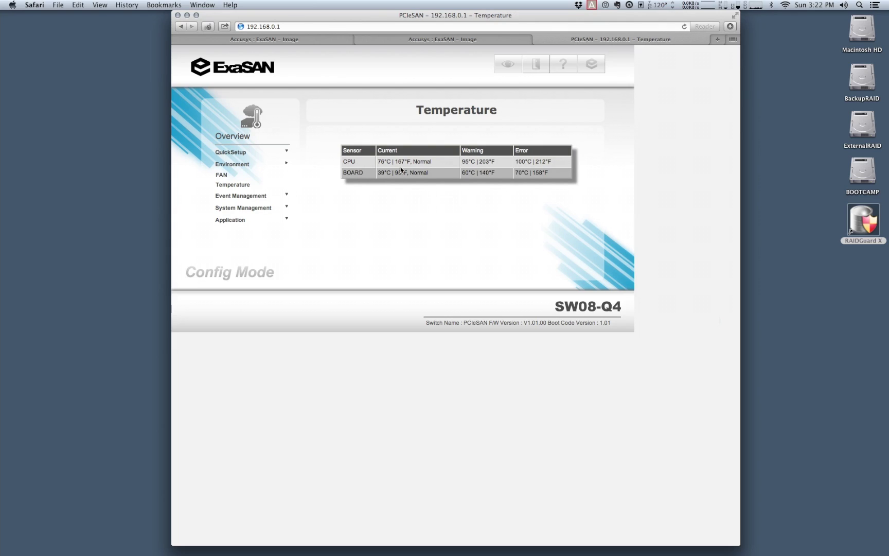
pyautogui.click(222, 176)
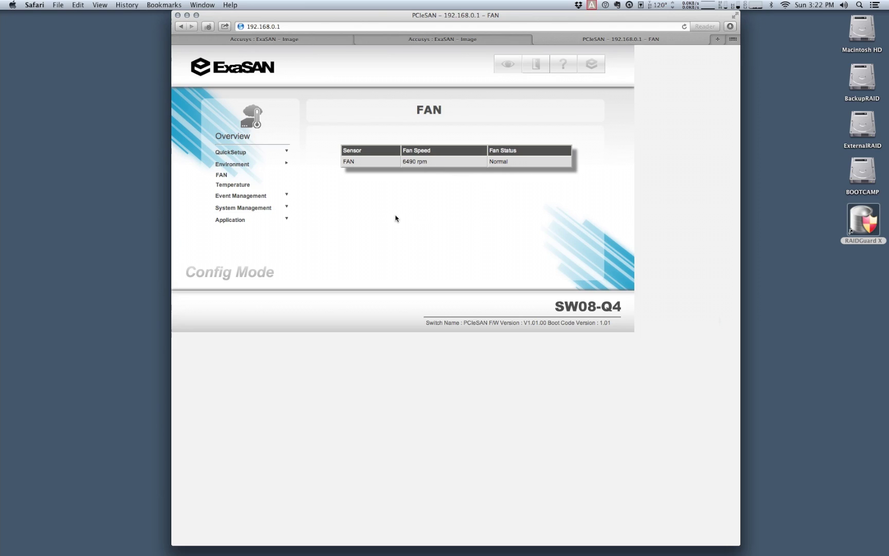
# Step: Examine the RAID level and SAN software choices in the RAIDSet quick setup without changing them
pyautogui.click(235, 153)
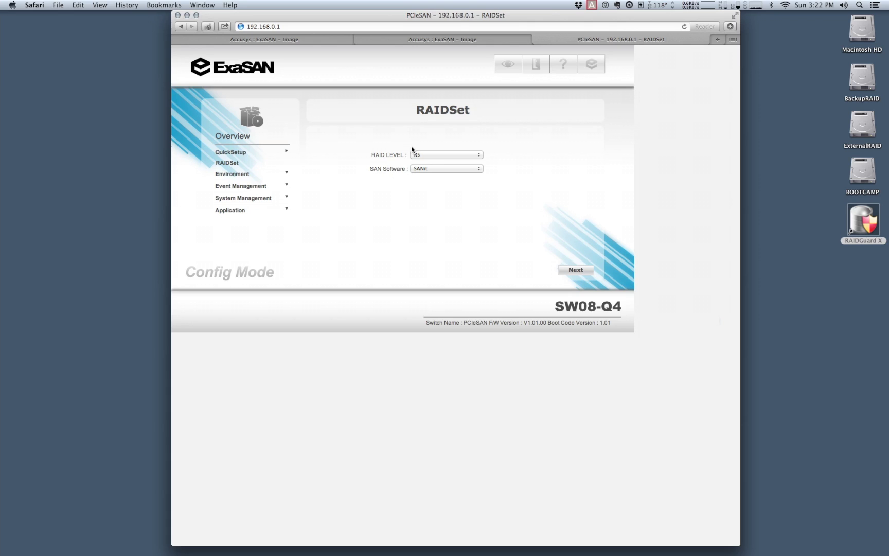
pyautogui.click(439, 153)
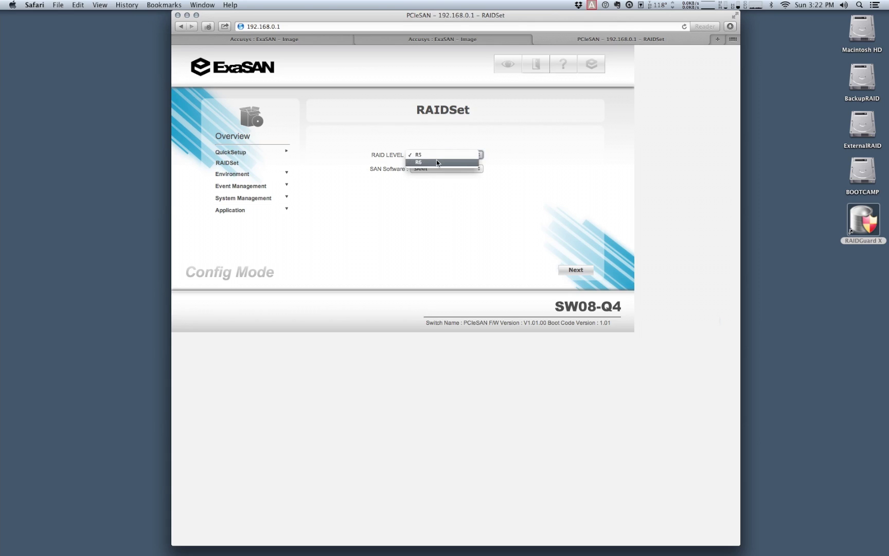
pyautogui.click(433, 154)
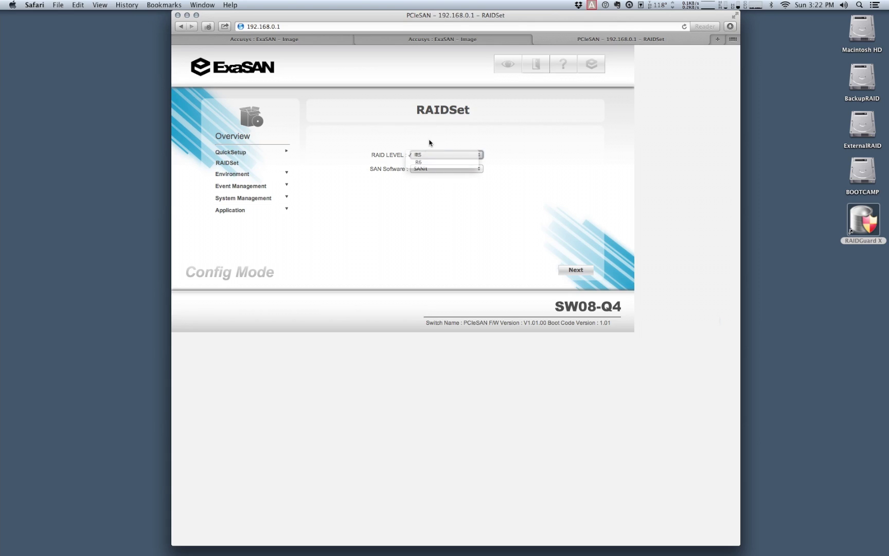
pyautogui.click(474, 170)
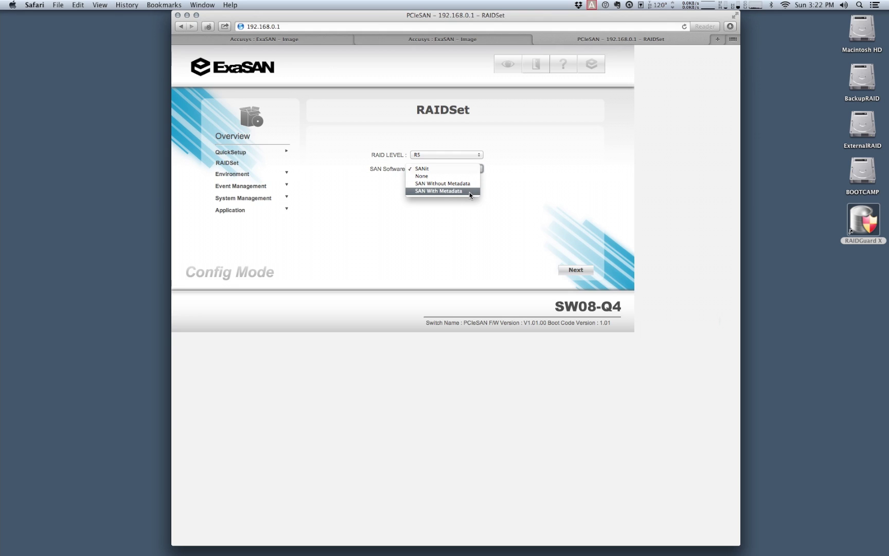
pyautogui.click(435, 241)
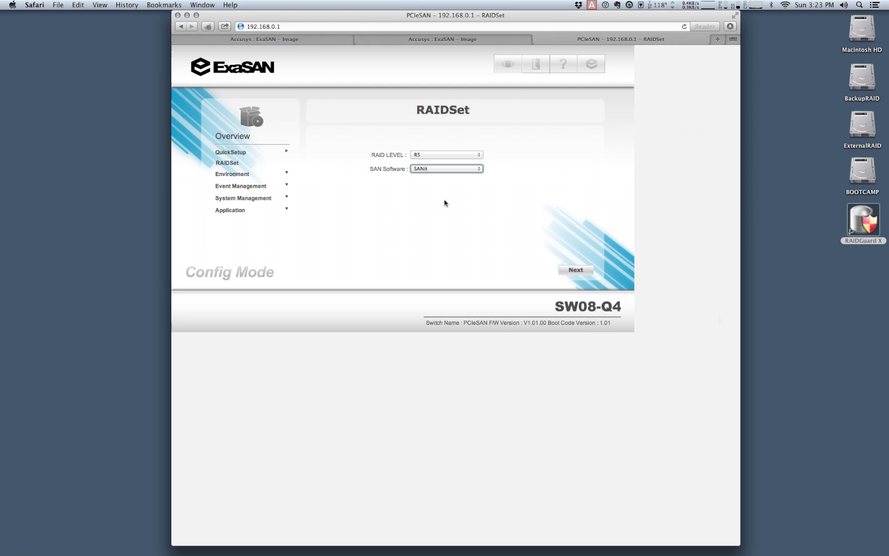
# Step: Minimize Safari, launch RAIDGuard X from its desktop alias, and move its window to the middle of the desktop
pyautogui.click(187, 15)
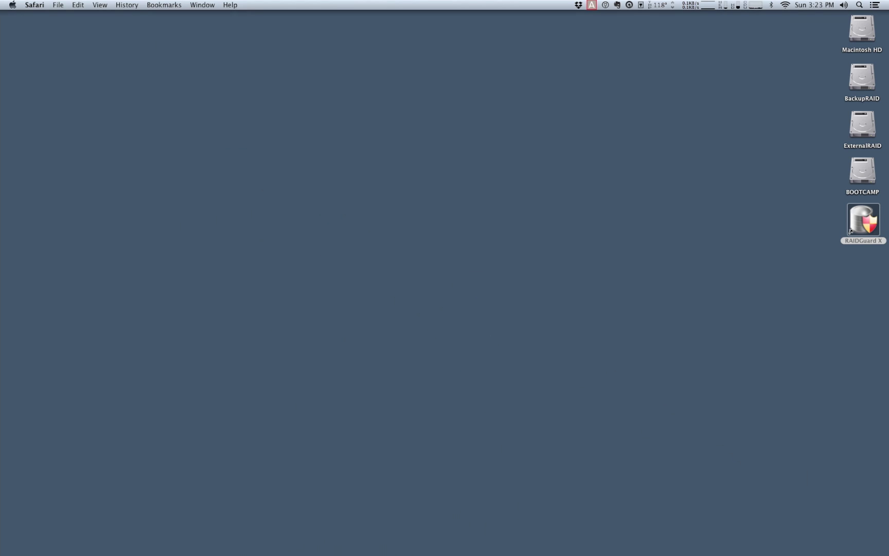
pyautogui.click(858, 225)
pyautogui.doubleClick(858, 225)
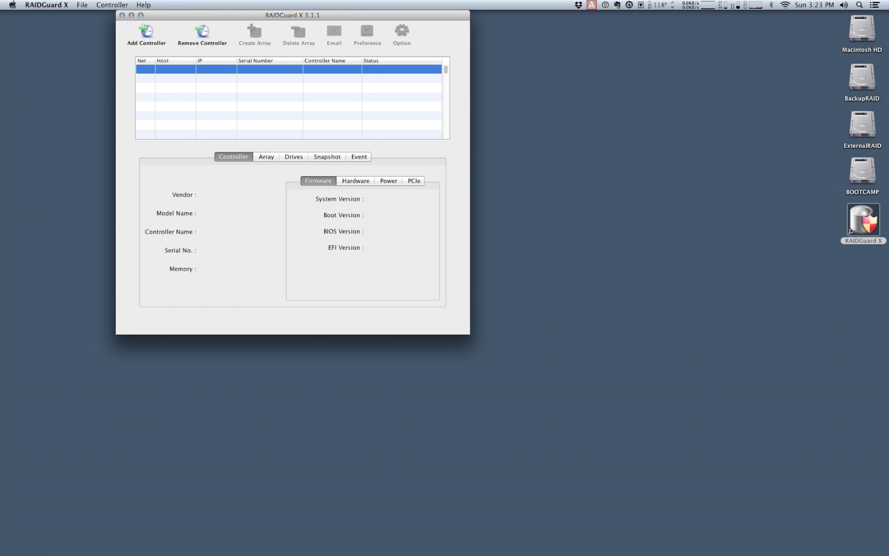
pyautogui.moveTo(326, 13); pyautogui.dragTo(474, 114)
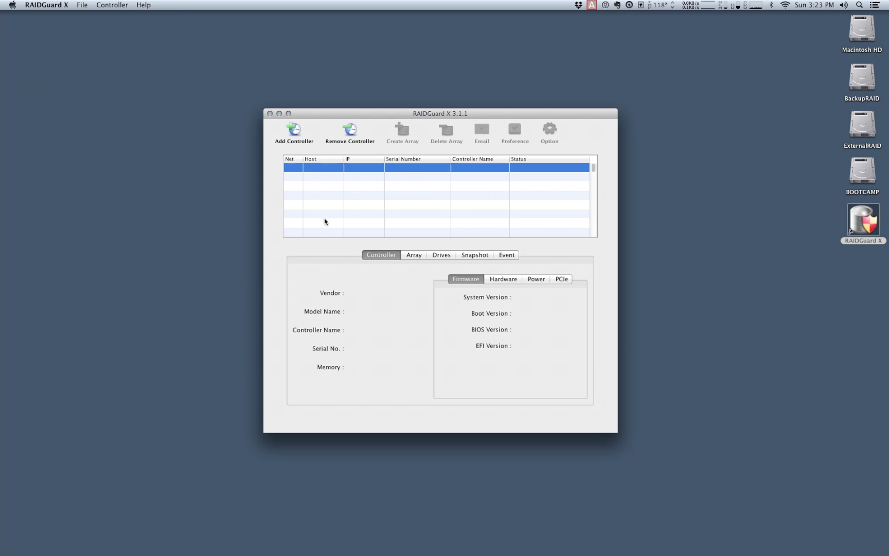
# Step: Start manually adding a controller and search for it at IP address 192.168.0.1
pyautogui.click(105, 5)
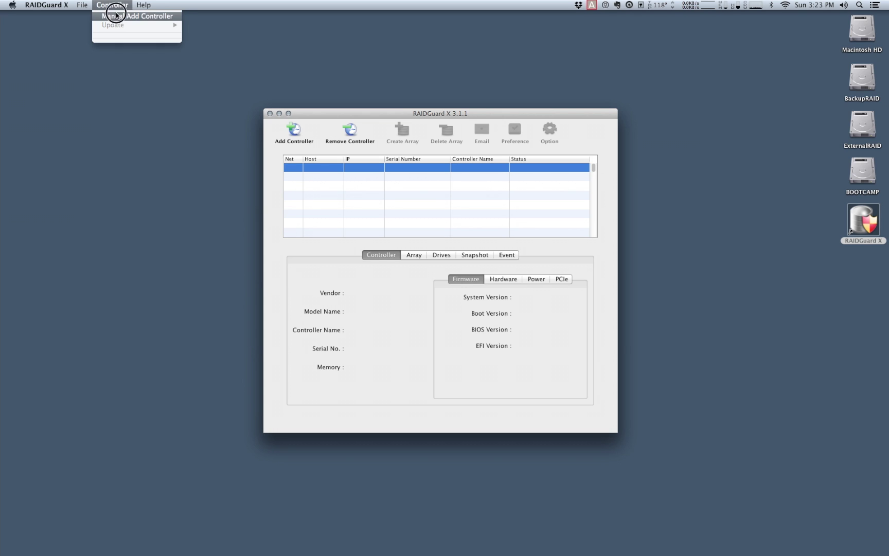
pyautogui.click(116, 19)
pyautogui.moveTo(389, 162); pyautogui.dragTo(463, 229)
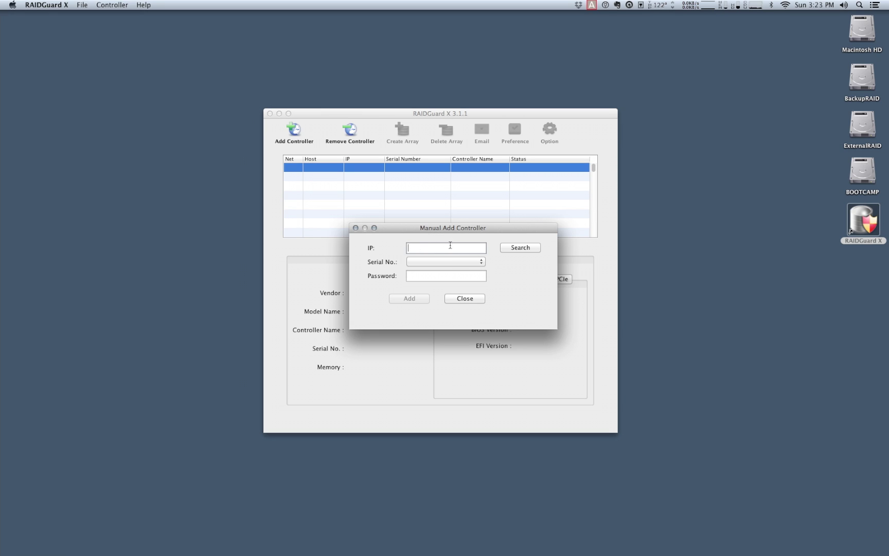
pyautogui.click(419, 248)
pyautogui.write('192.168.0.1')
pyautogui.click(528, 247)
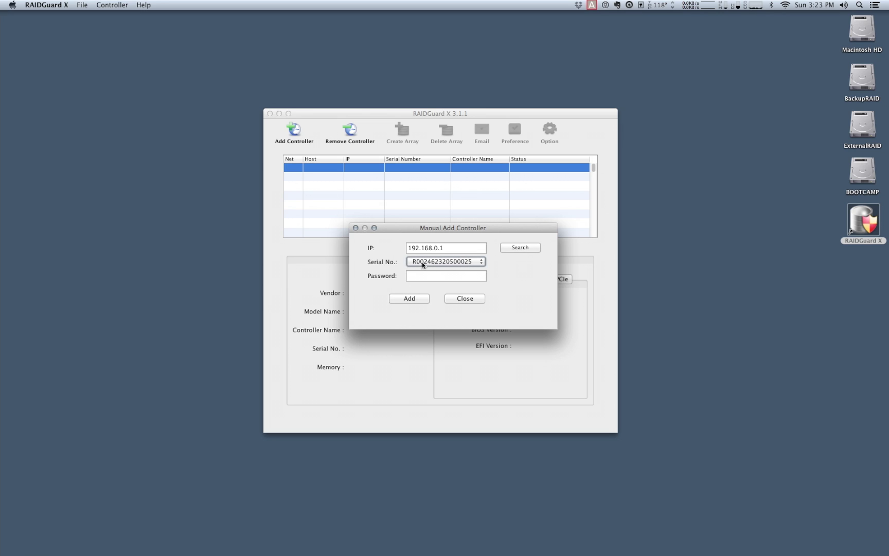
# Step: Enter the controller password and add the found controller to RAIDGuard X
pyautogui.click(420, 277)
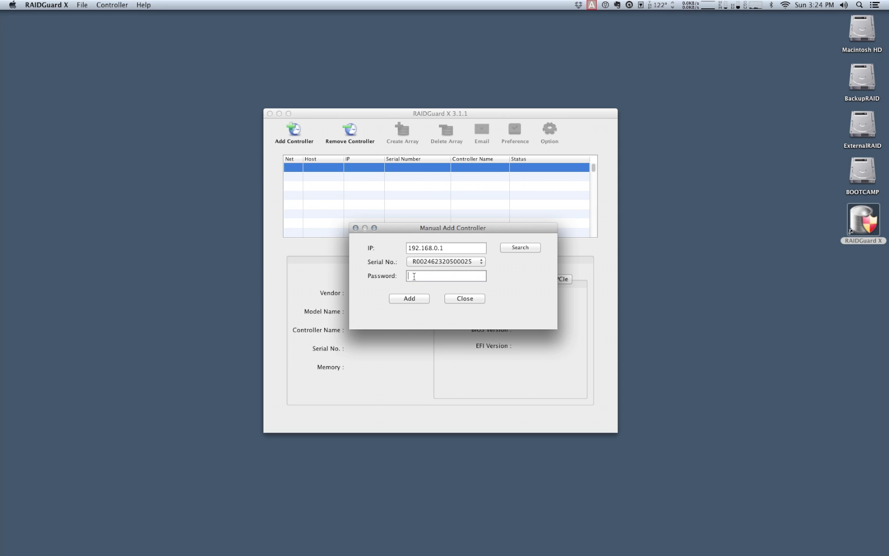
pyautogui.write('••')
pyautogui.click(410, 297)
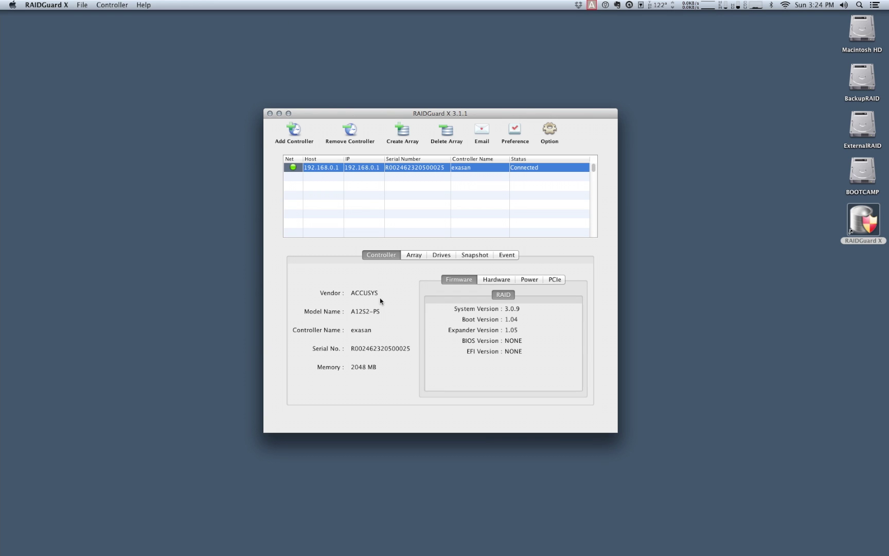
# Step: Review the connected controller's array information and the details of several individual drives
pyautogui.click(416, 257)
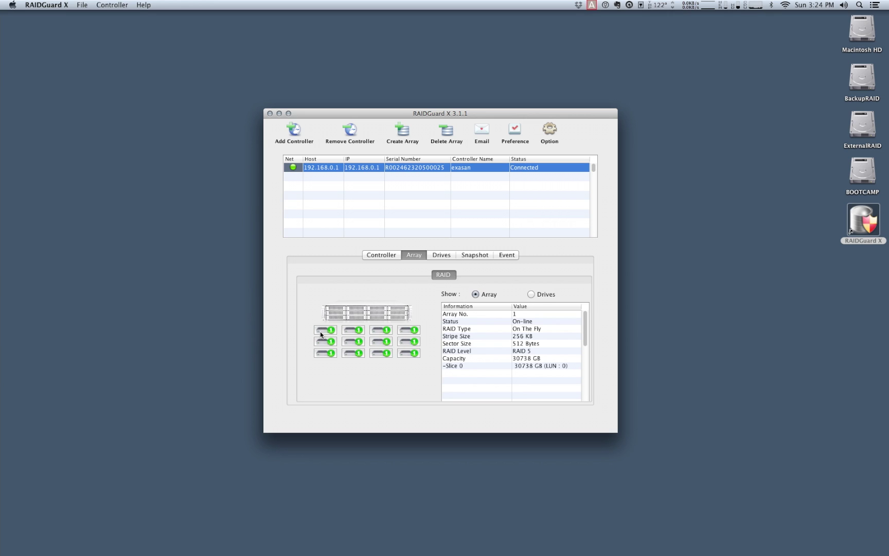
pyautogui.click(531, 295)
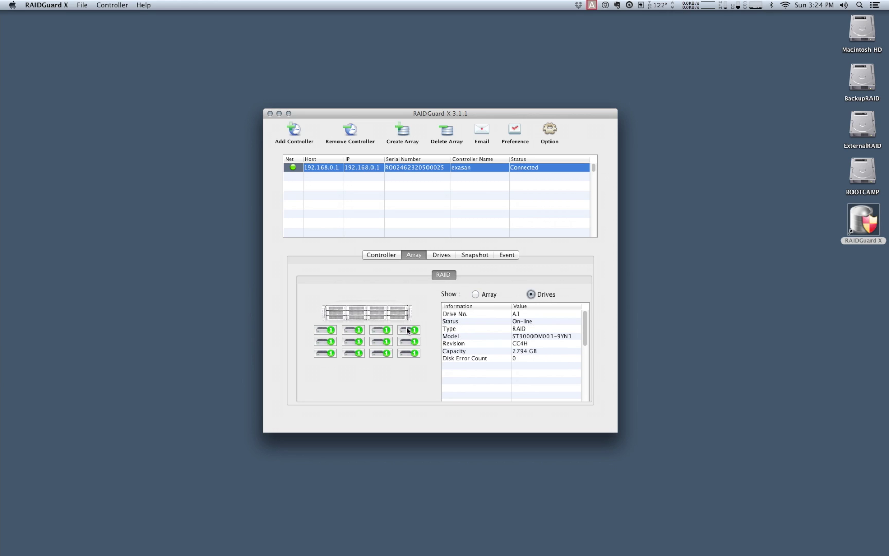
pyautogui.click(380, 330)
pyautogui.click(354, 330)
pyautogui.click(322, 341)
pyautogui.click(408, 341)
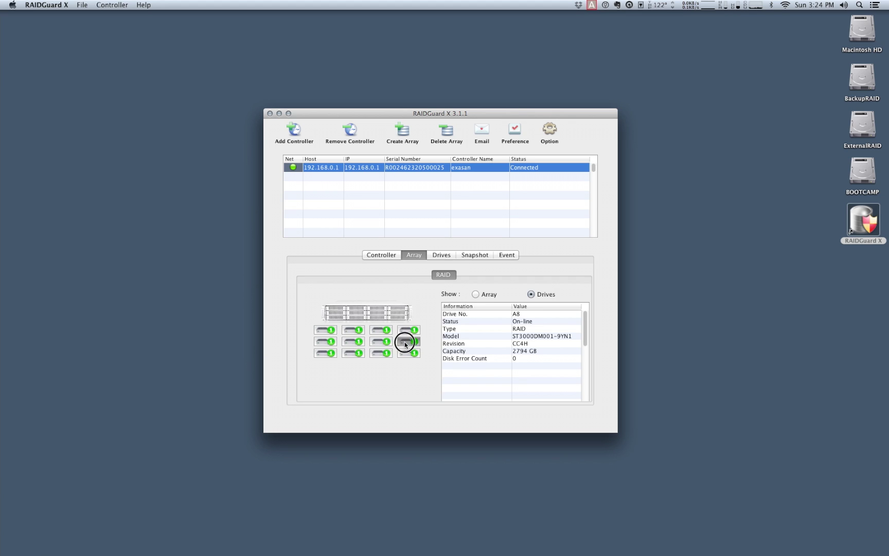
# Step: Review the controller's drives, snapshots and event log, and return to the controller details
pyautogui.click(441, 257)
pyautogui.click(476, 254)
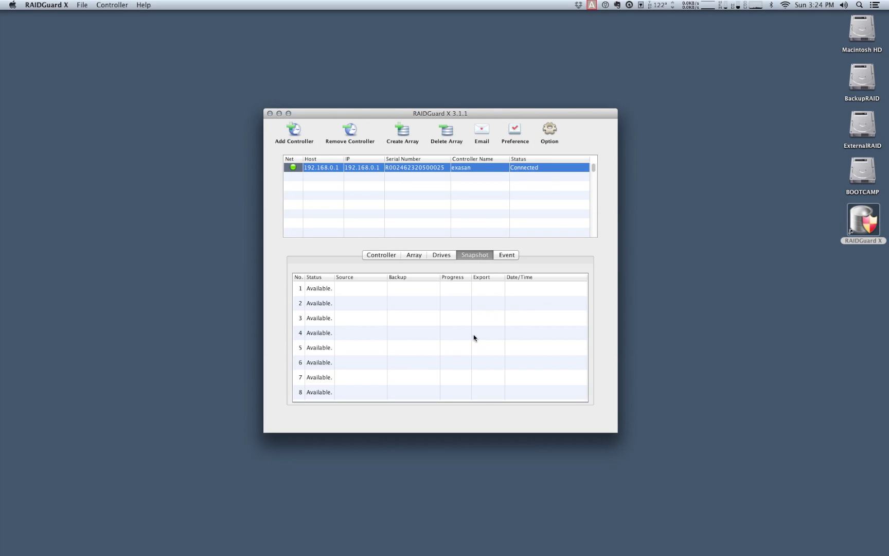
pyautogui.click(505, 255)
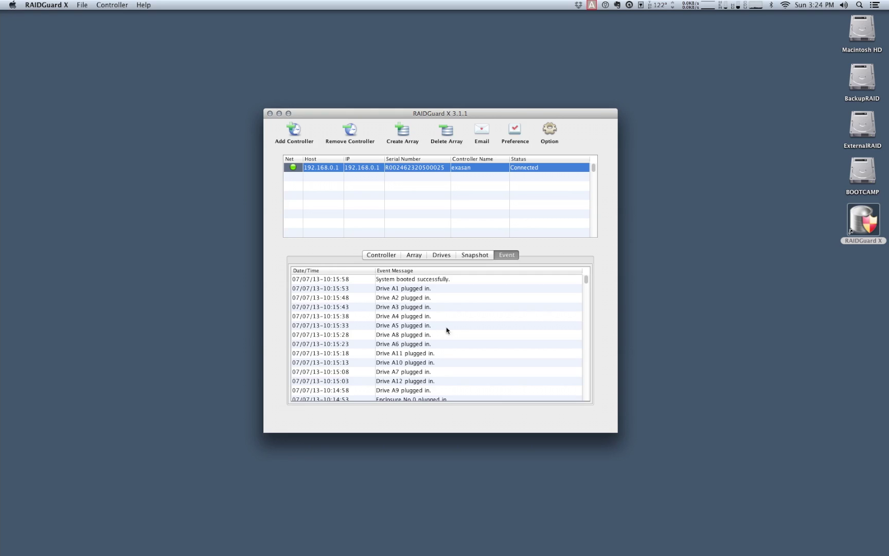
pyautogui.click(383, 258)
# Step: Review the RAID level, sector size and initialization type choices for creating an array, and close the setup without creating one
pyautogui.click(404, 130)
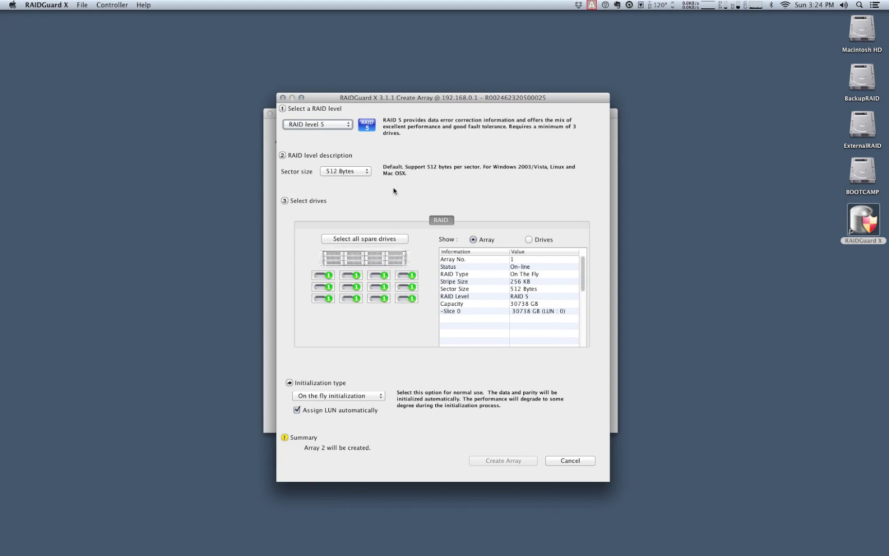
pyautogui.click(340, 125)
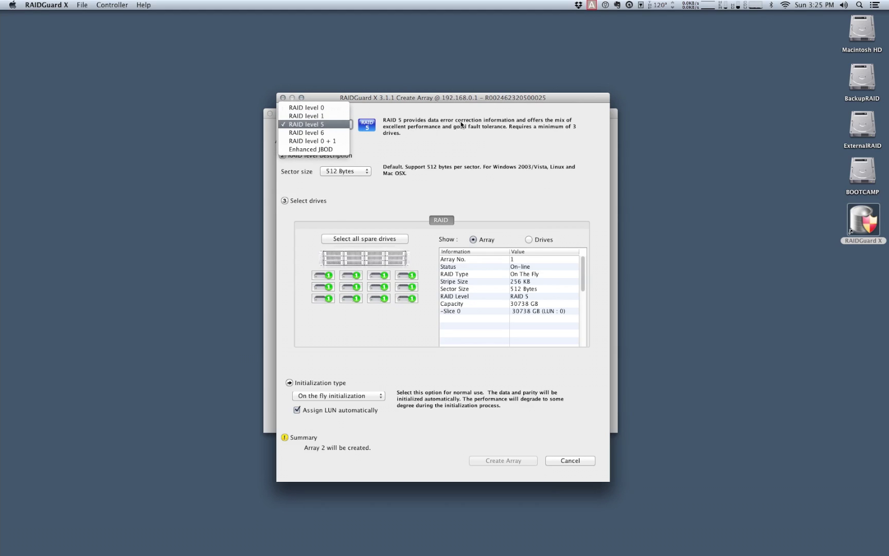
pyautogui.click(427, 142)
pyautogui.click(357, 171)
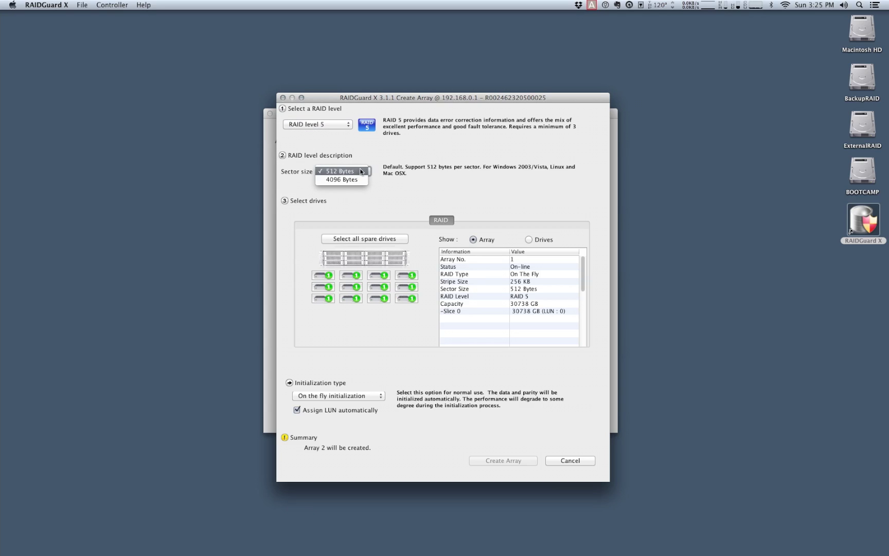
pyautogui.click(368, 187)
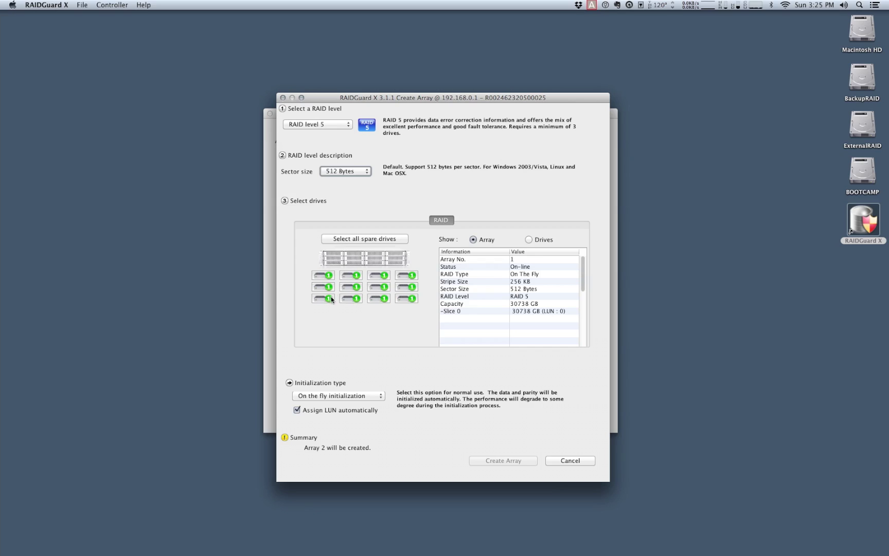
pyautogui.click(376, 395)
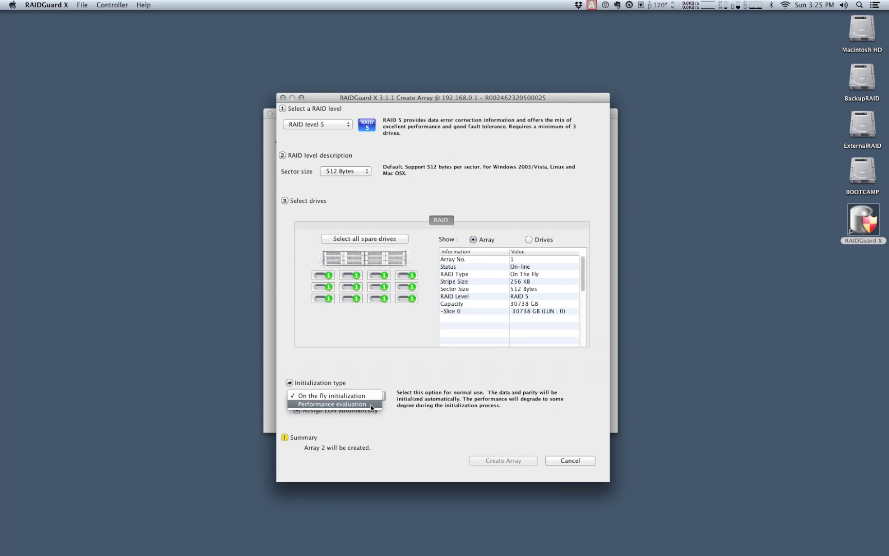
pyautogui.click(384, 406)
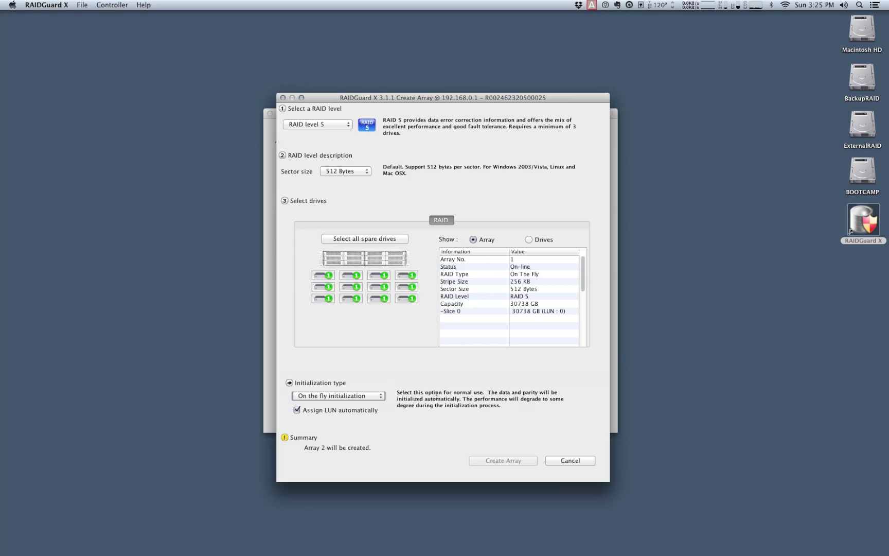
pyautogui.click(342, 125)
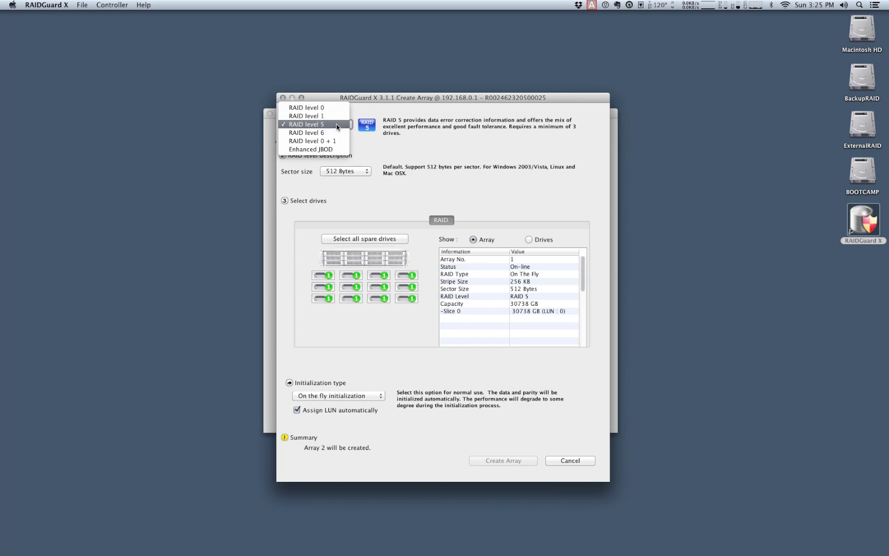
pyautogui.click(394, 238)
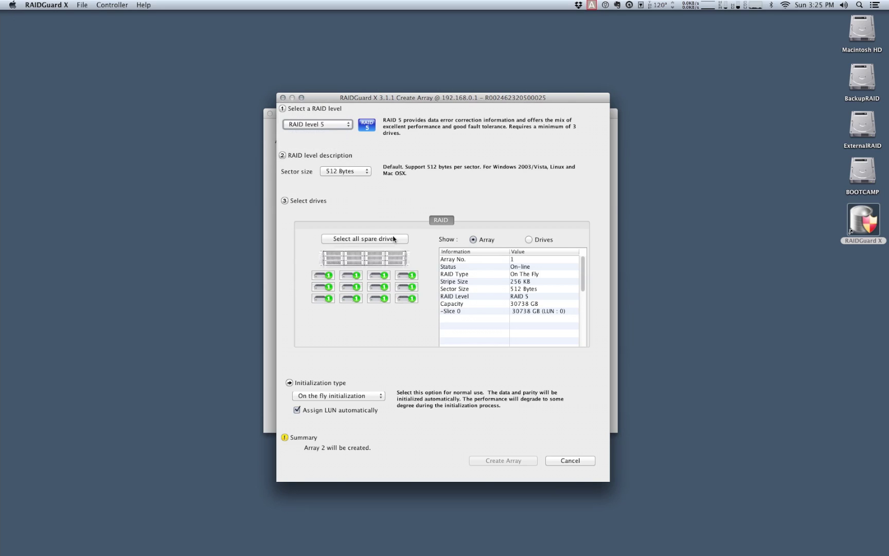
pyautogui.click(378, 396)
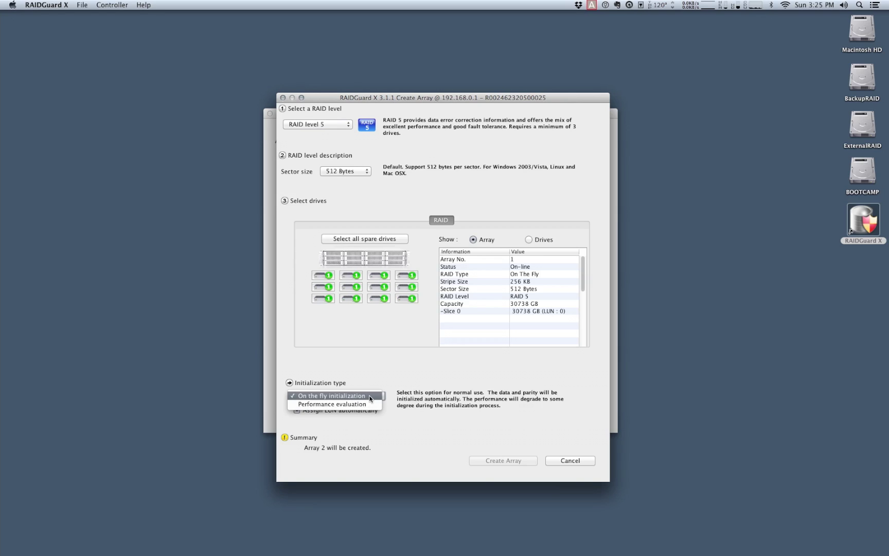
pyautogui.click(473, 413)
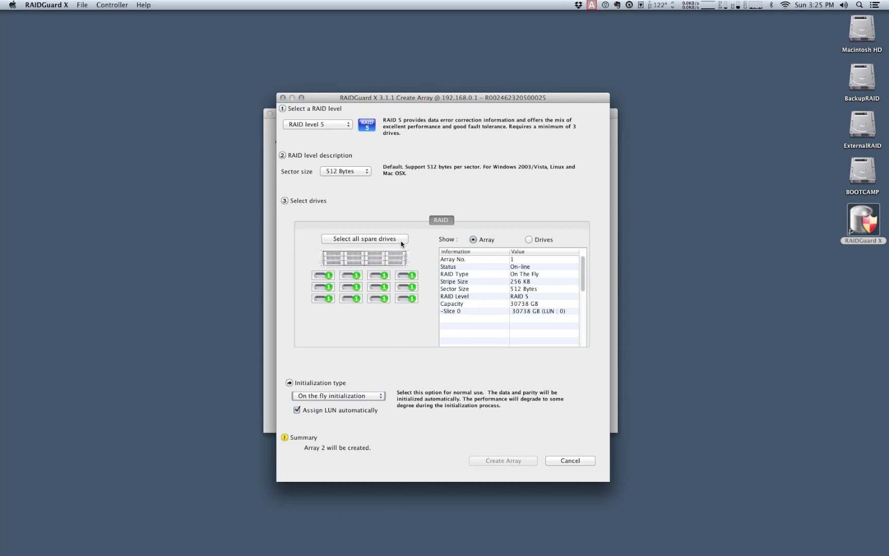
pyautogui.click(281, 98)
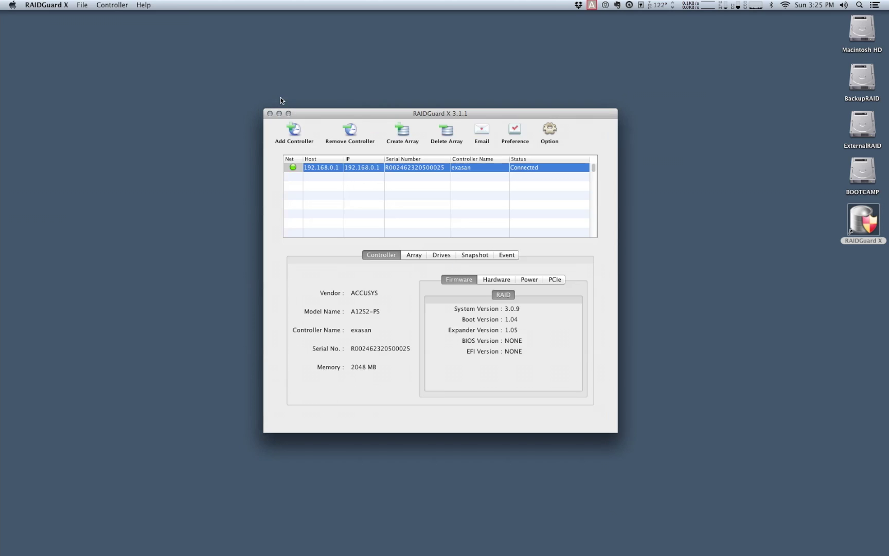
# Step: Look over the array deletion window and the email notification settings, closing each without making changes
pyautogui.click(444, 135)
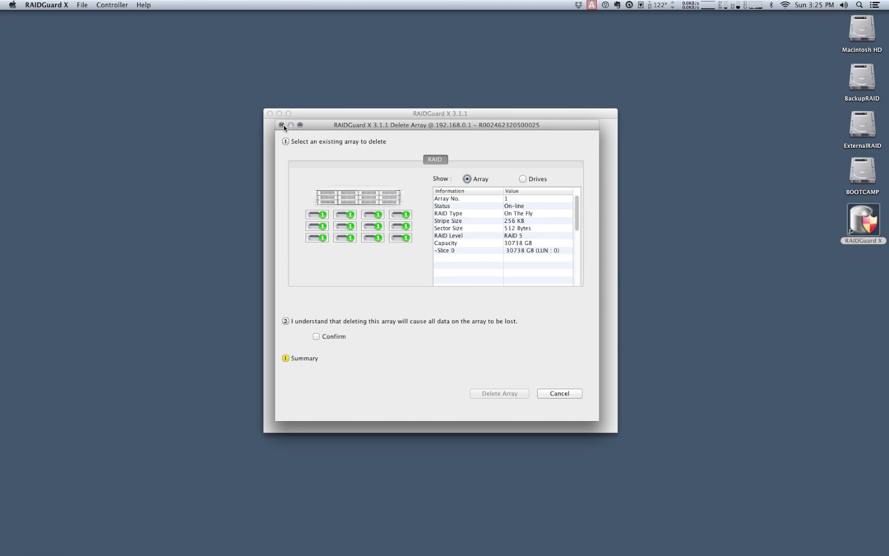
pyautogui.click(283, 125)
pyautogui.click(481, 129)
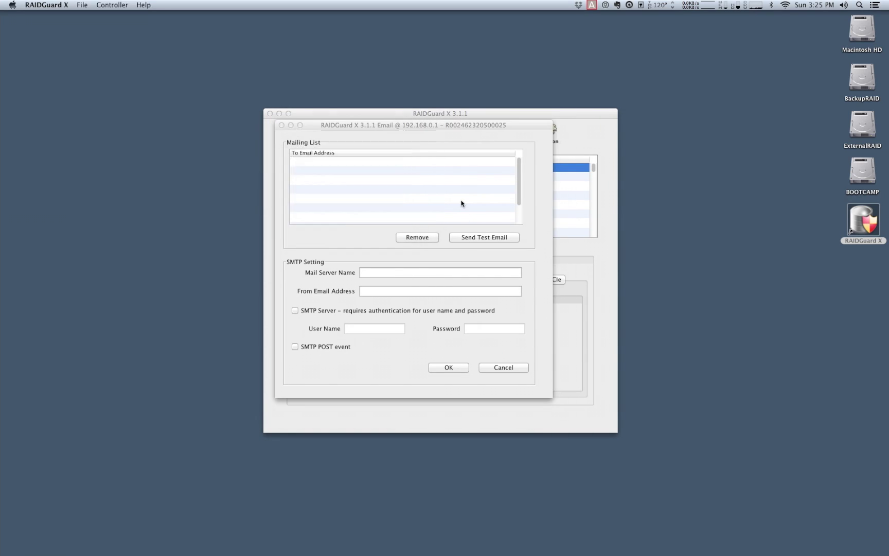
pyautogui.click(368, 179)
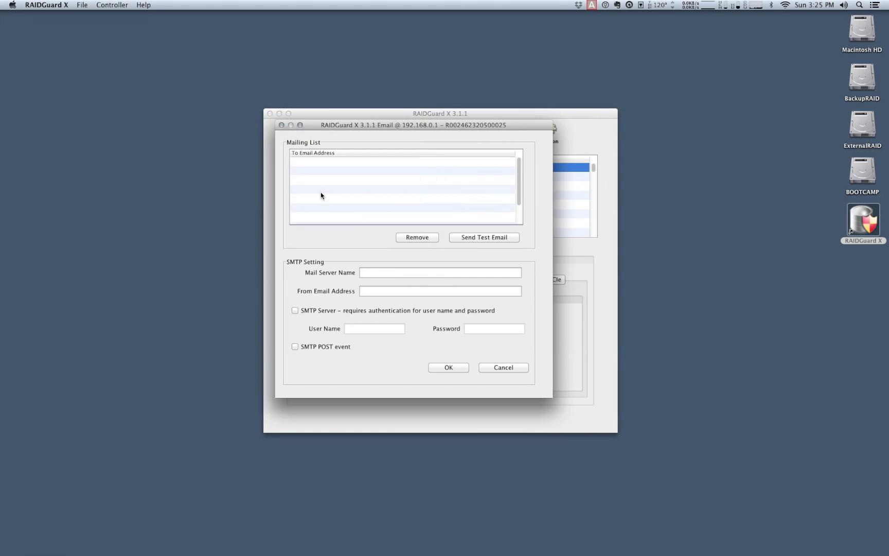
pyautogui.click(280, 125)
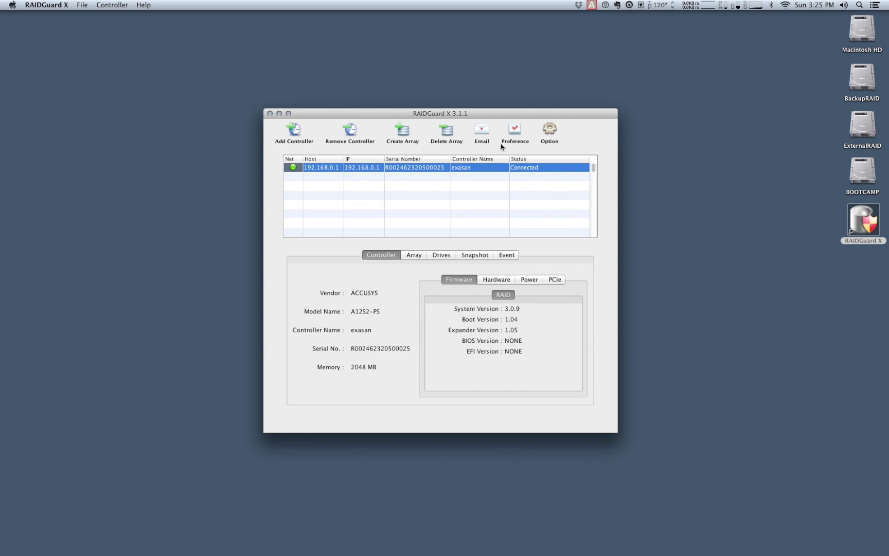
# Step: Review the controller's mode preferences, read the Drive Lag Proof help, and close the preferences
pyautogui.click(515, 132)
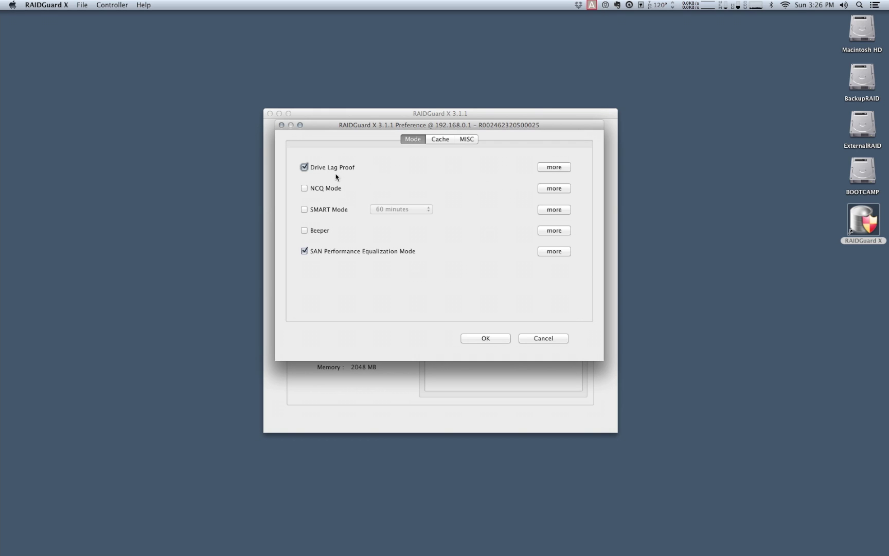
pyautogui.click(549, 169)
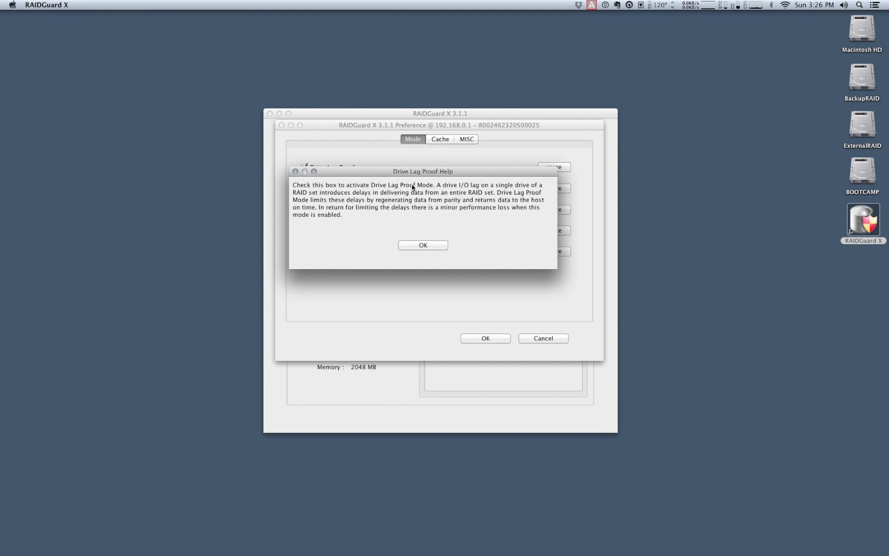
pyautogui.click(295, 172)
pyautogui.click(282, 125)
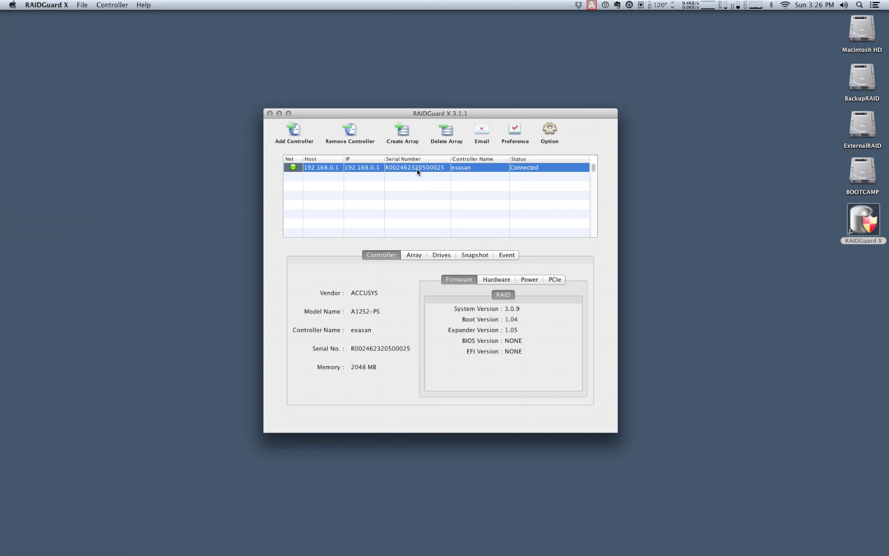
# Step: Examine the Health Center's array verify, rebuild and refresh tasks among the controller options, and cancel out of both windows
pyautogui.click(551, 130)
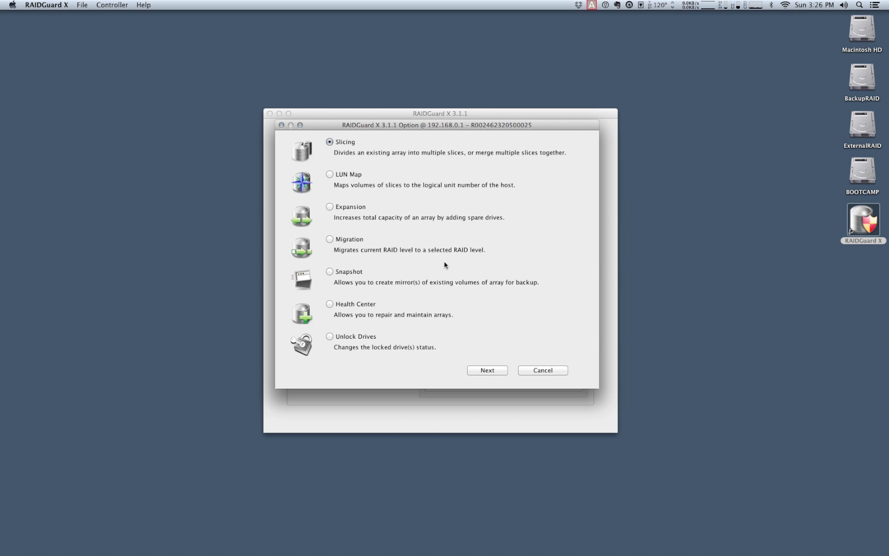
pyautogui.click(329, 304)
pyautogui.click(478, 370)
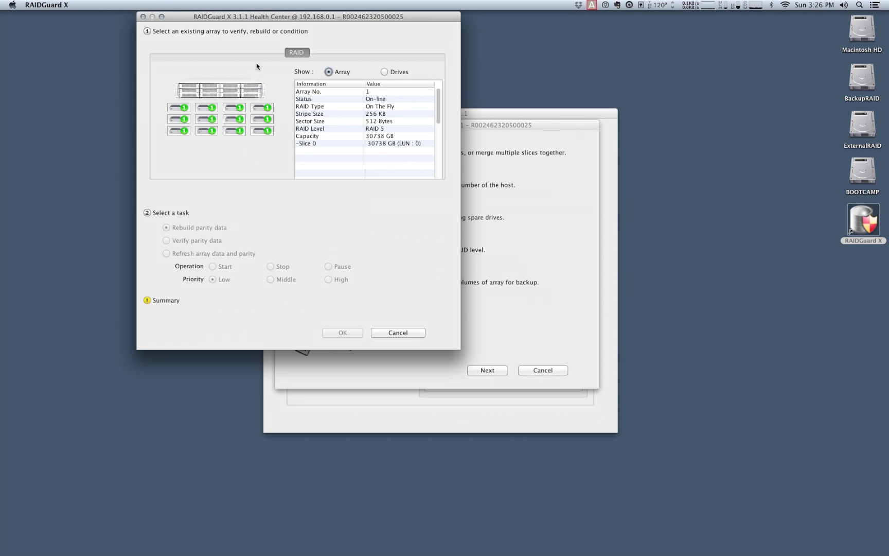
pyautogui.moveTo(255, 17); pyautogui.dragTo(387, 132)
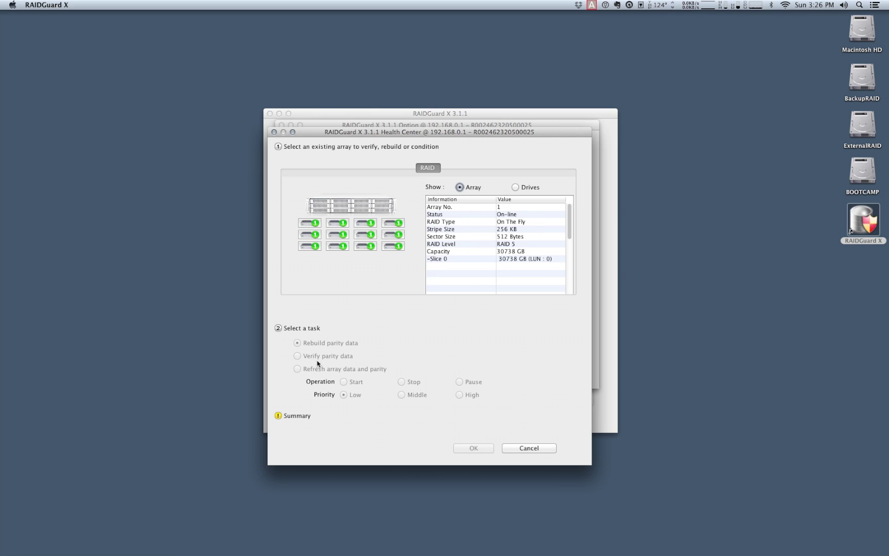
pyautogui.click(530, 448)
pyautogui.click(549, 369)
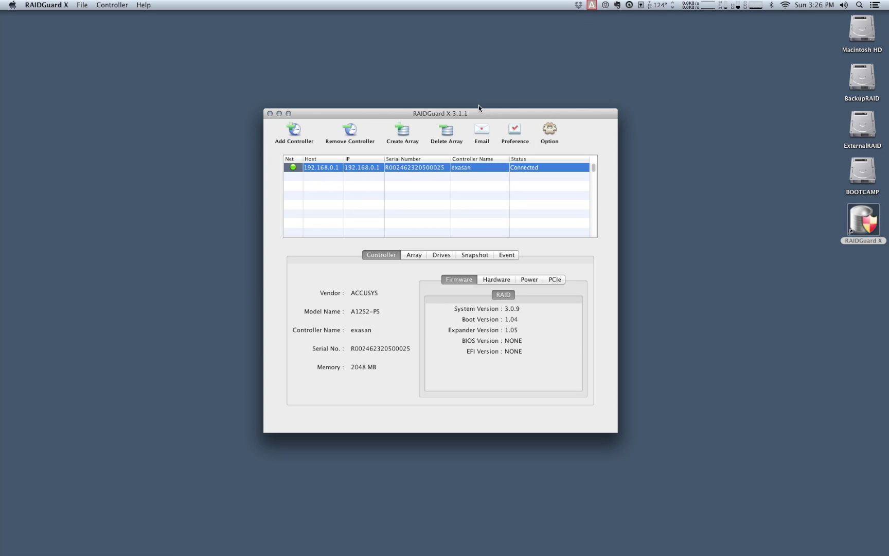
# Step: Move the RAIDGuard X window aside, switch to Disk Utility, and mount the EXASAN A12S2 volume of the 33 TB ACCUSYS disk
pyautogui.moveTo(479, 112); pyautogui.dragTo(331, 118)
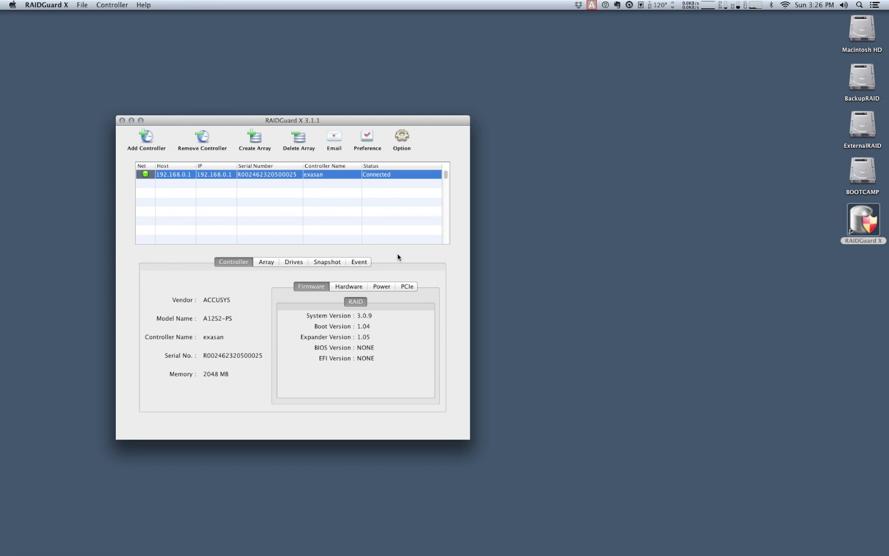
pyautogui.moveTo(559, 549)
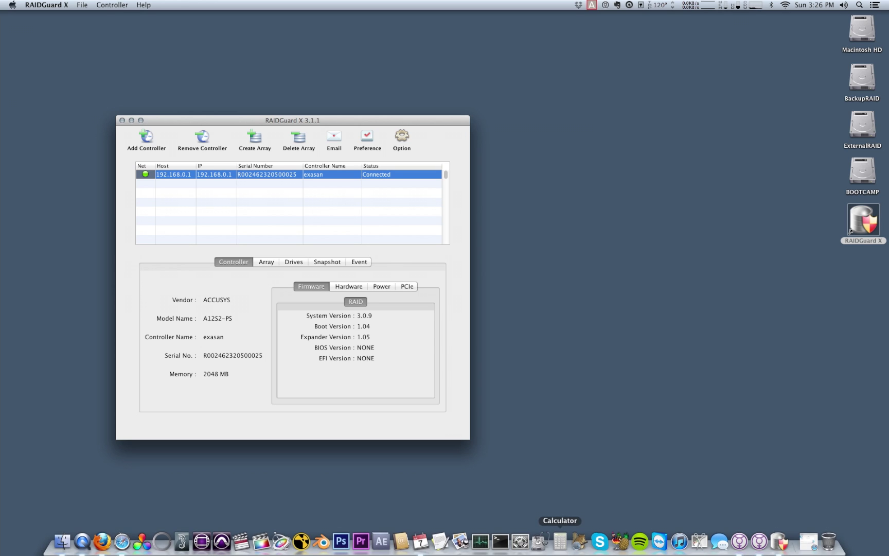
pyautogui.click(540, 543)
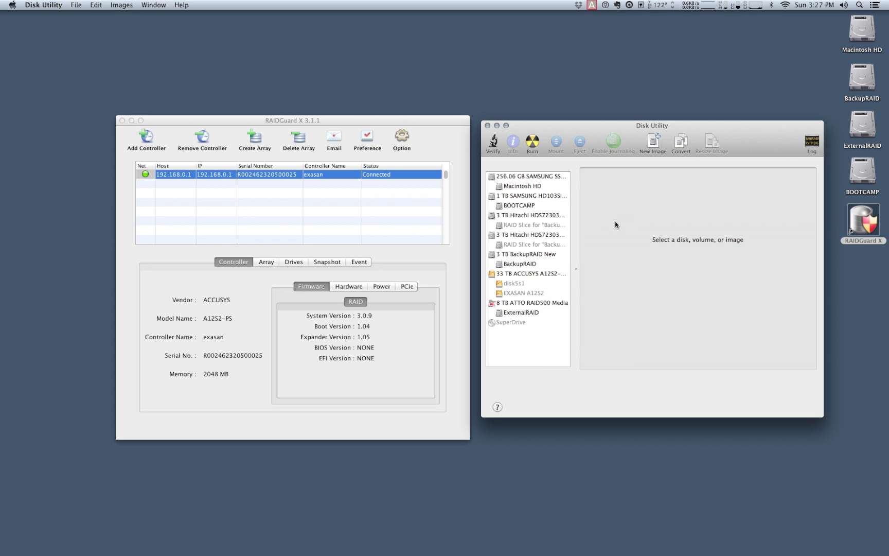
pyautogui.click(490, 275)
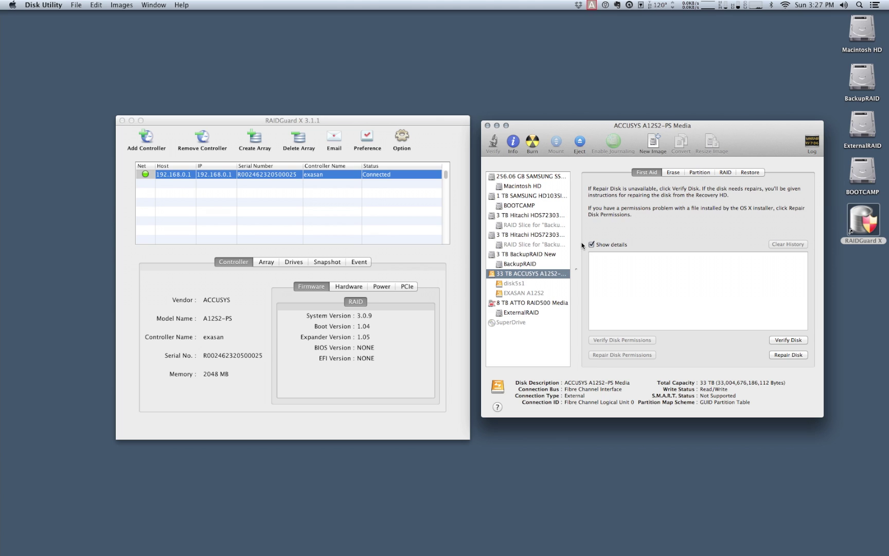
pyautogui.click(536, 294)
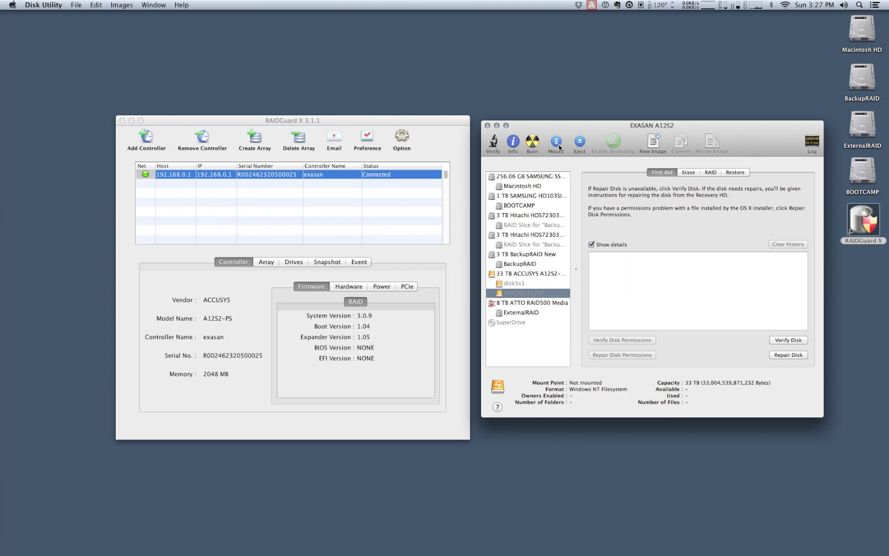
pyautogui.click(557, 146)
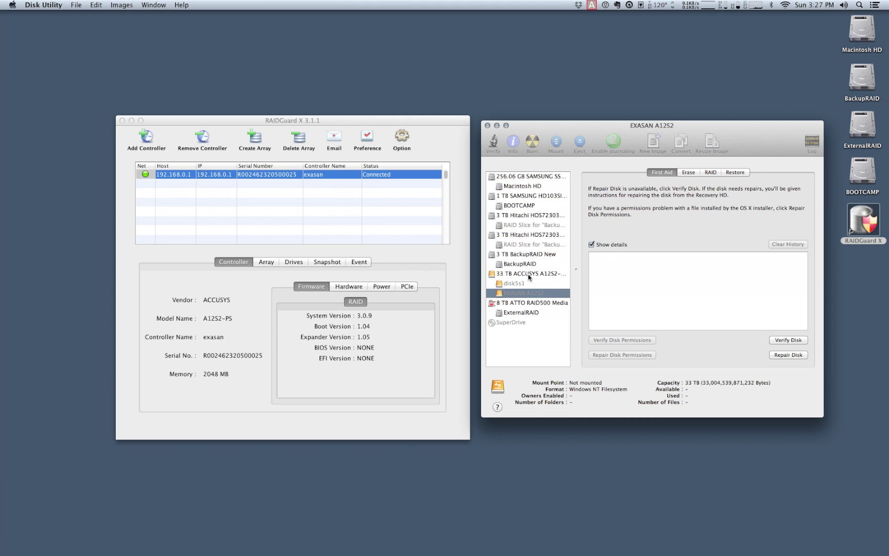